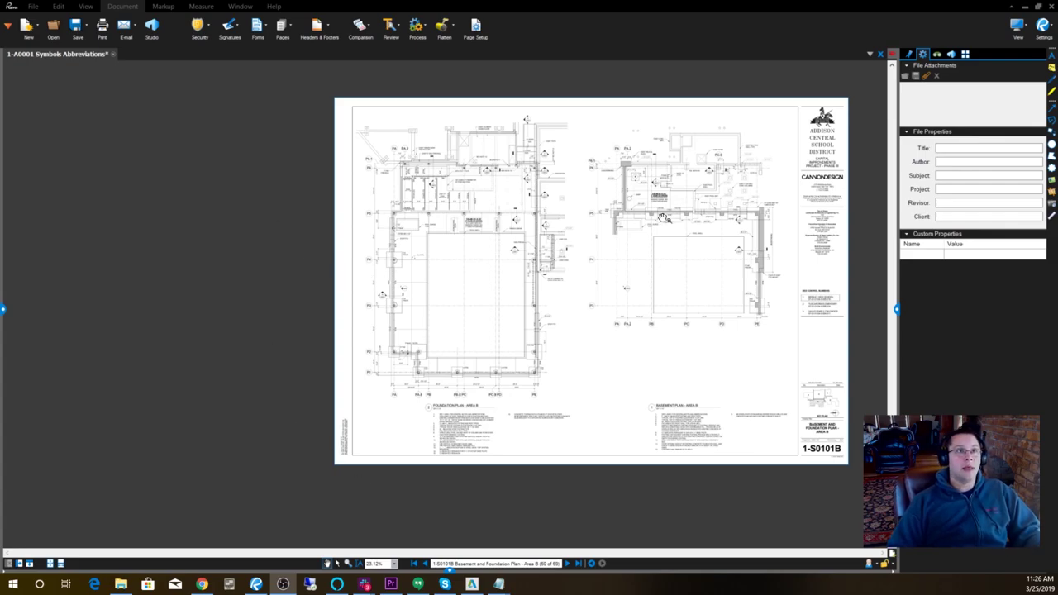
Step: Show the Markups List and select the Cost column under Manage Columns' Custom Columns
drag(665, 219, 548, 249)
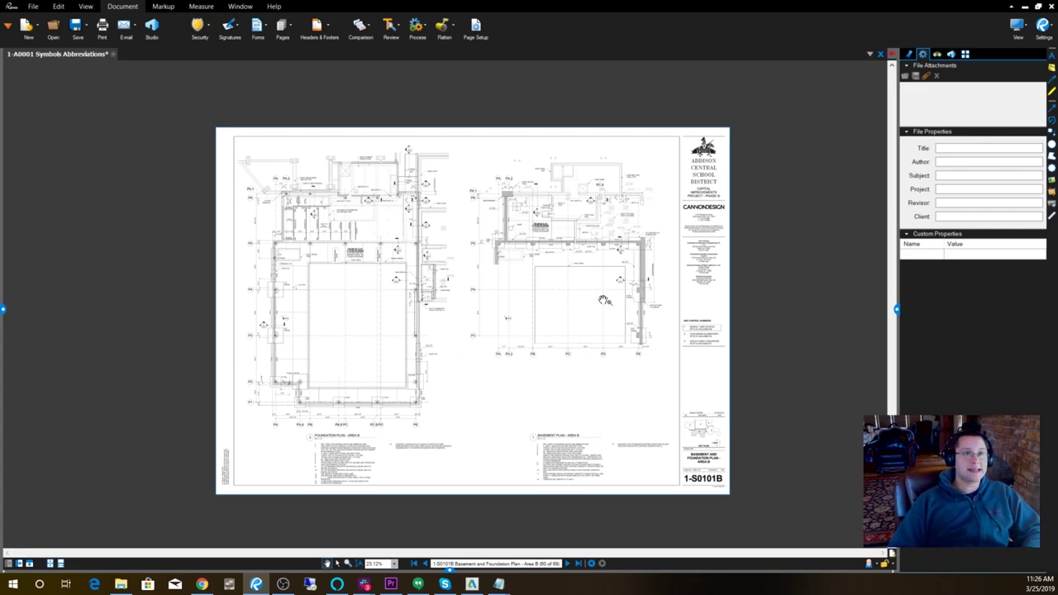
click(449, 572)
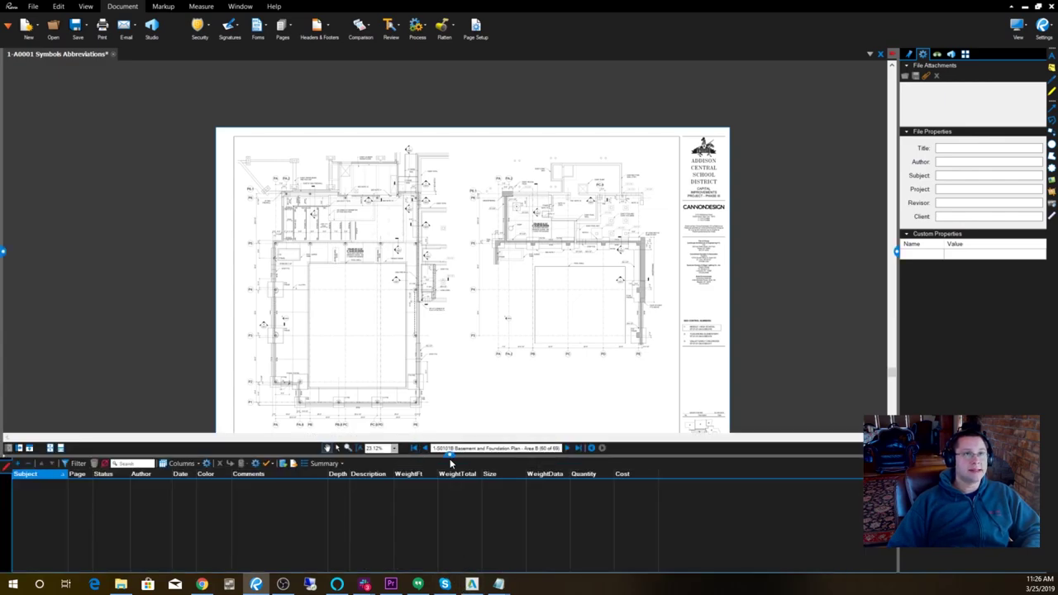
click(208, 447)
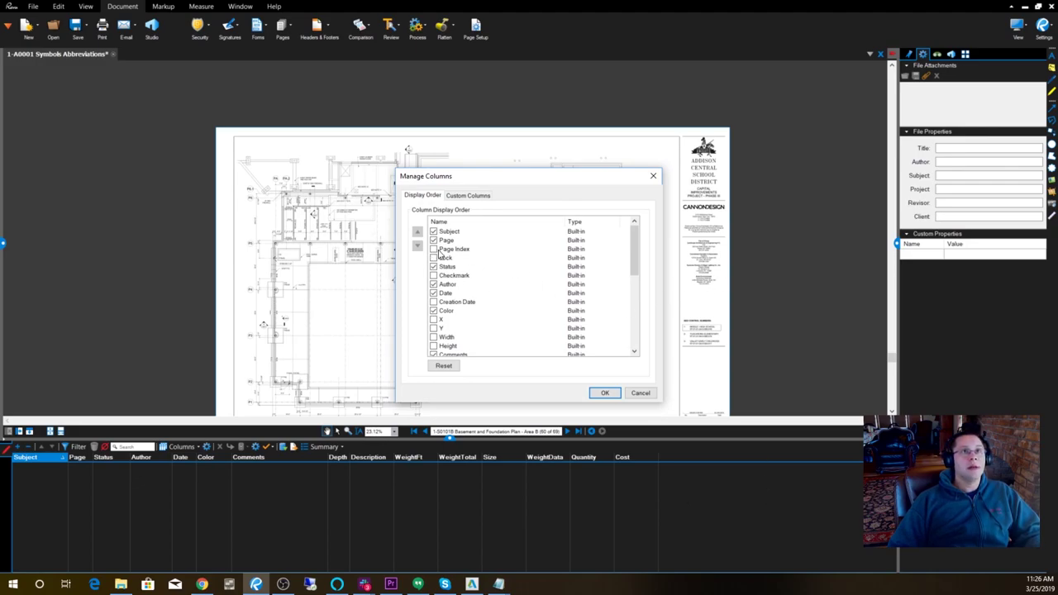
click(475, 196)
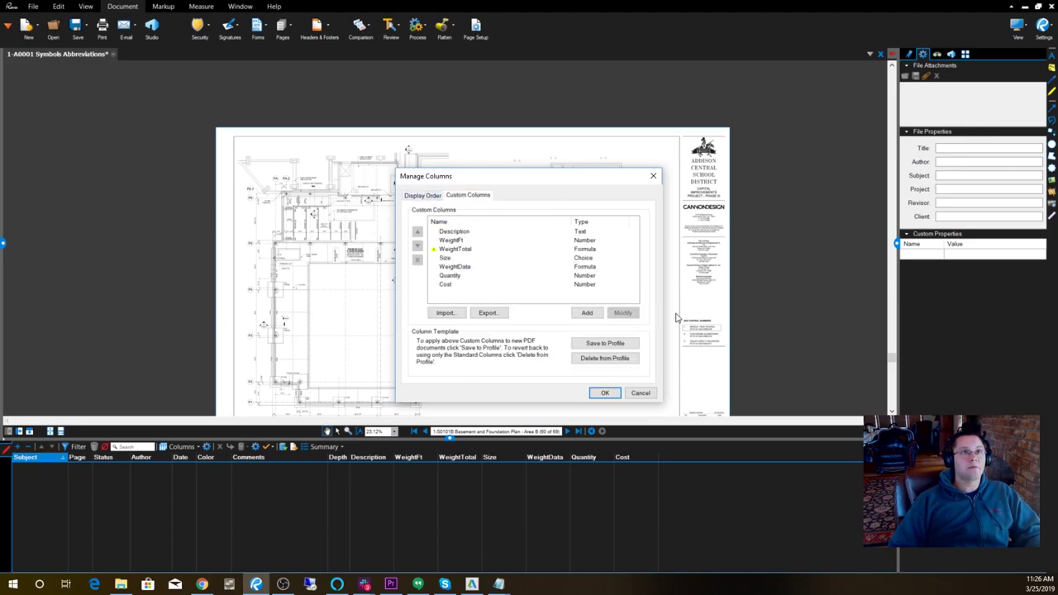
click(467, 286)
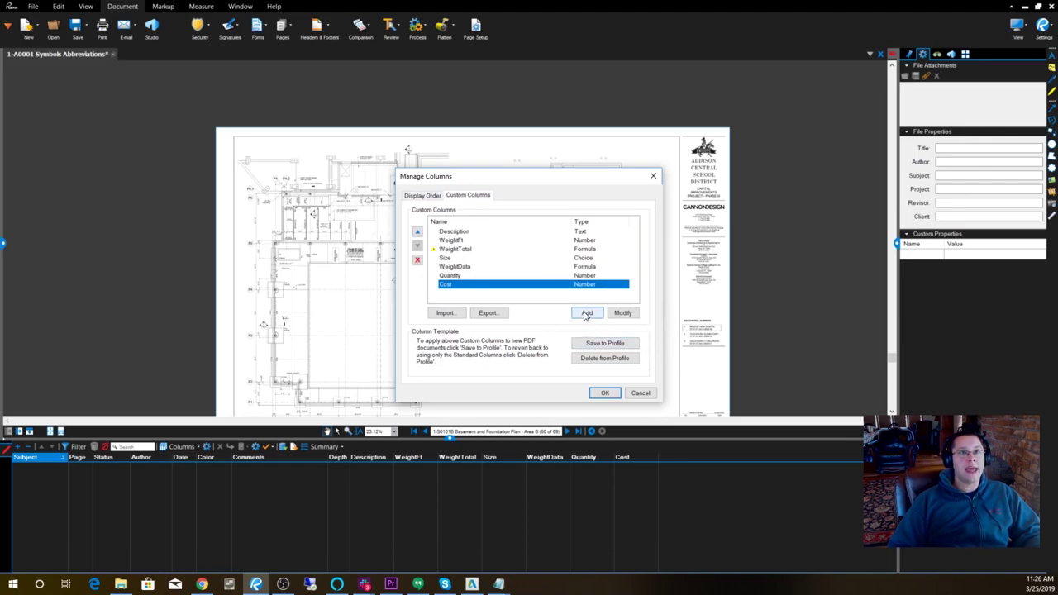
Step: Keep Cost as a Normal-format column included in totals, and apply the column changes
double_click(494, 288)
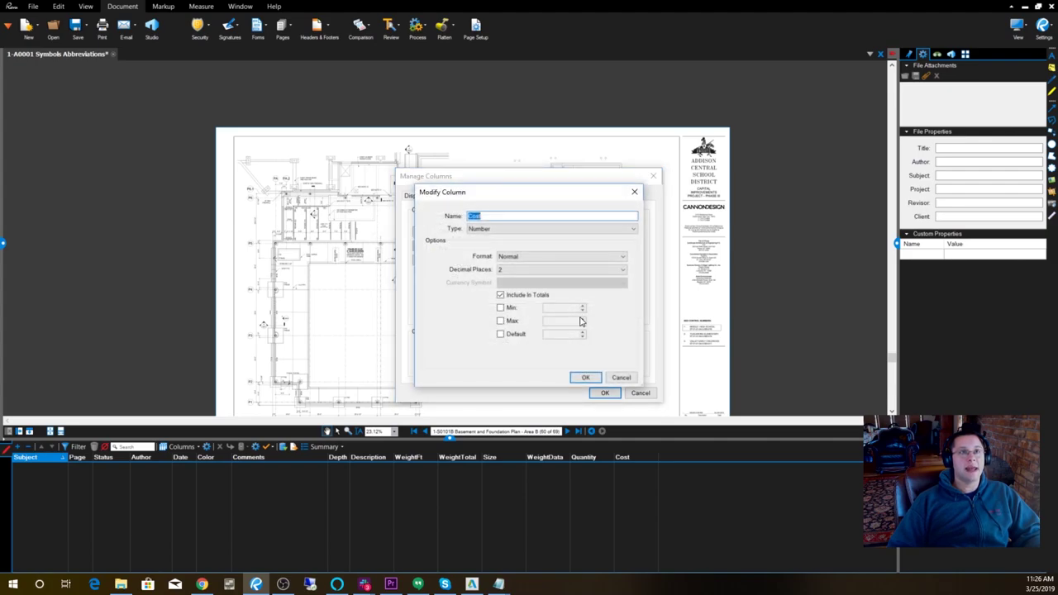
drag(509, 196, 532, 199)
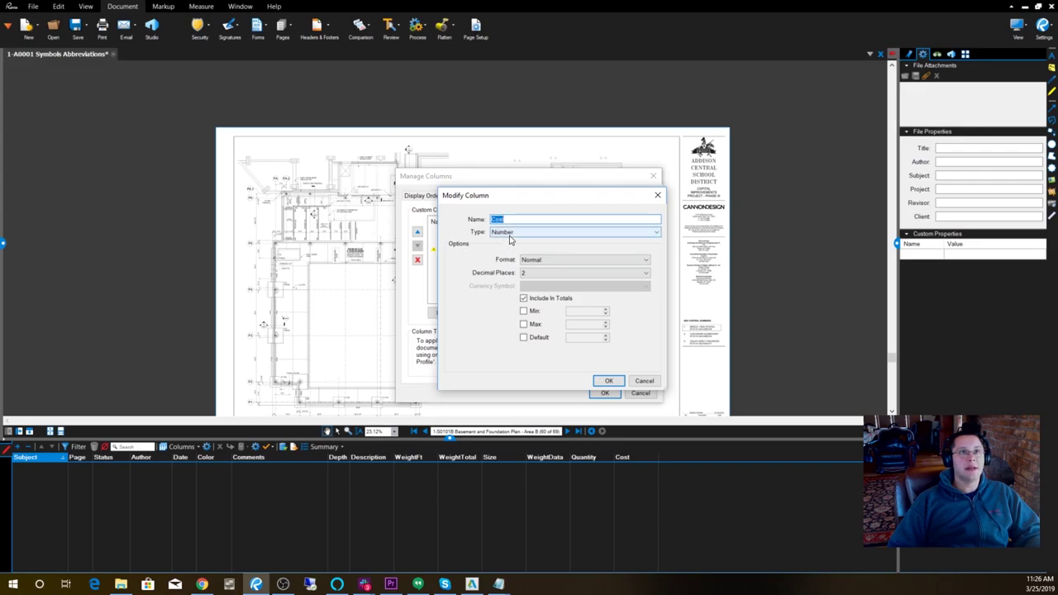
click(559, 260)
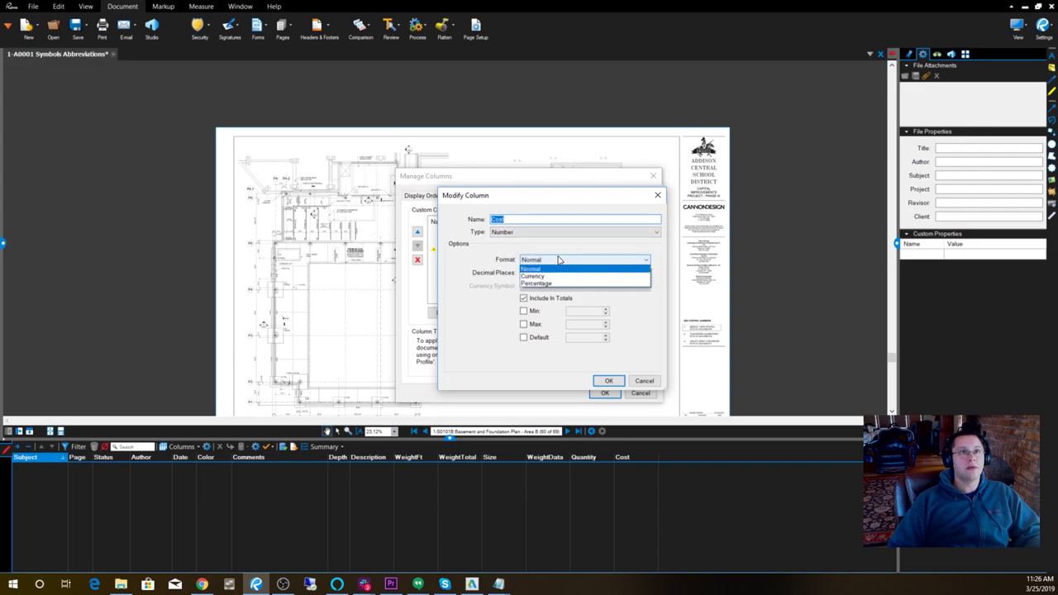
click(557, 252)
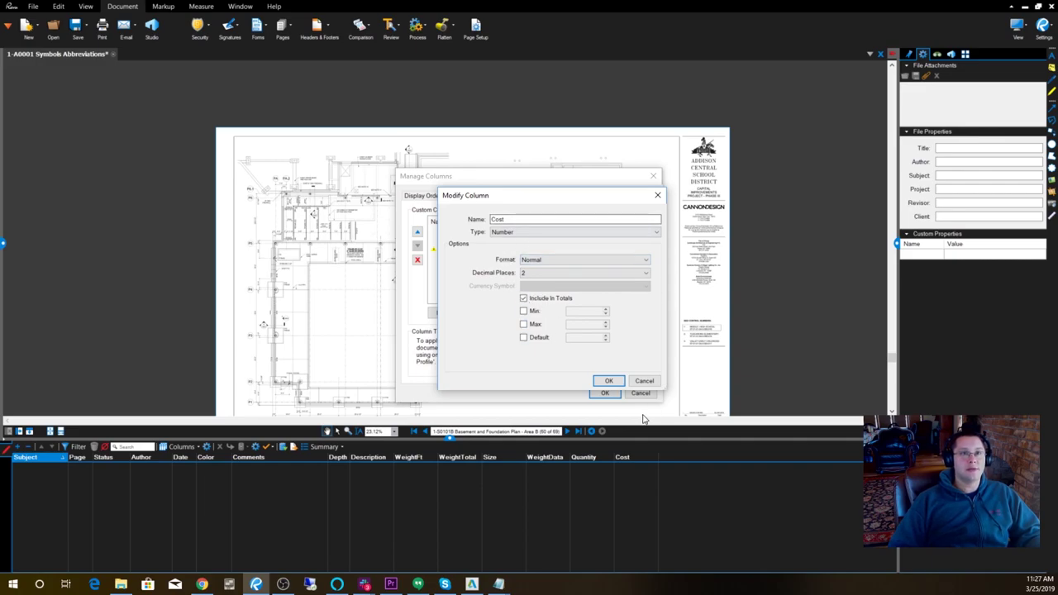
click(609, 380)
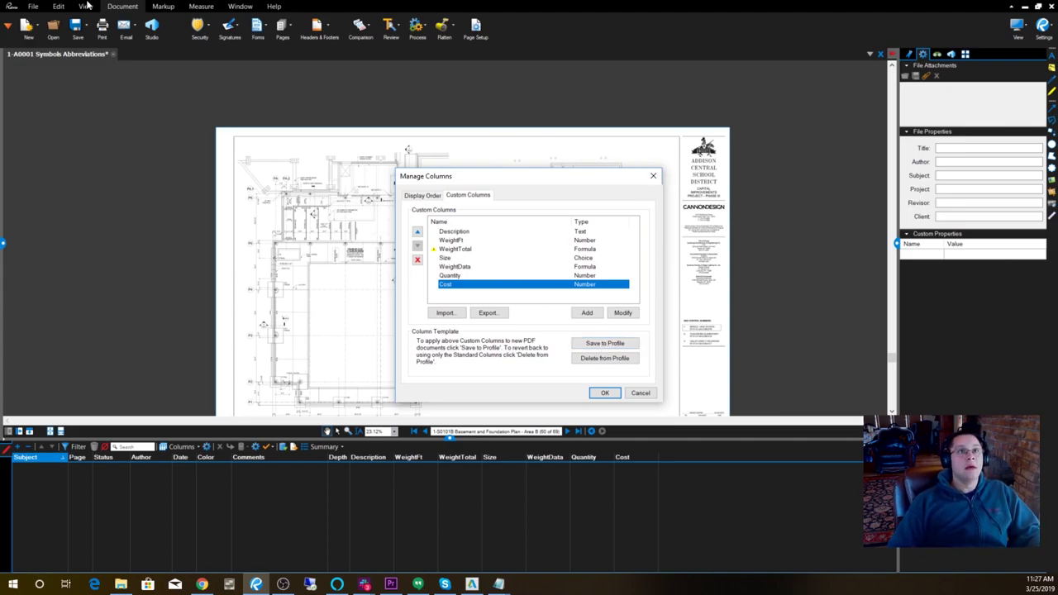
click(603, 395)
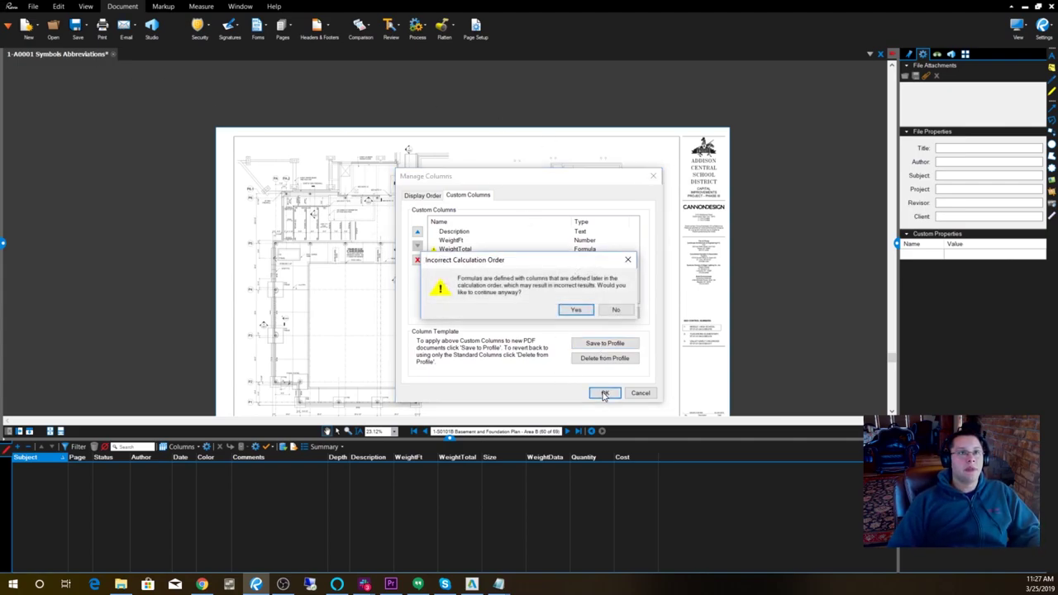
Step: Accept the calculation-order warning and highlight a diagonal across the FD03 framing bays
click(571, 308)
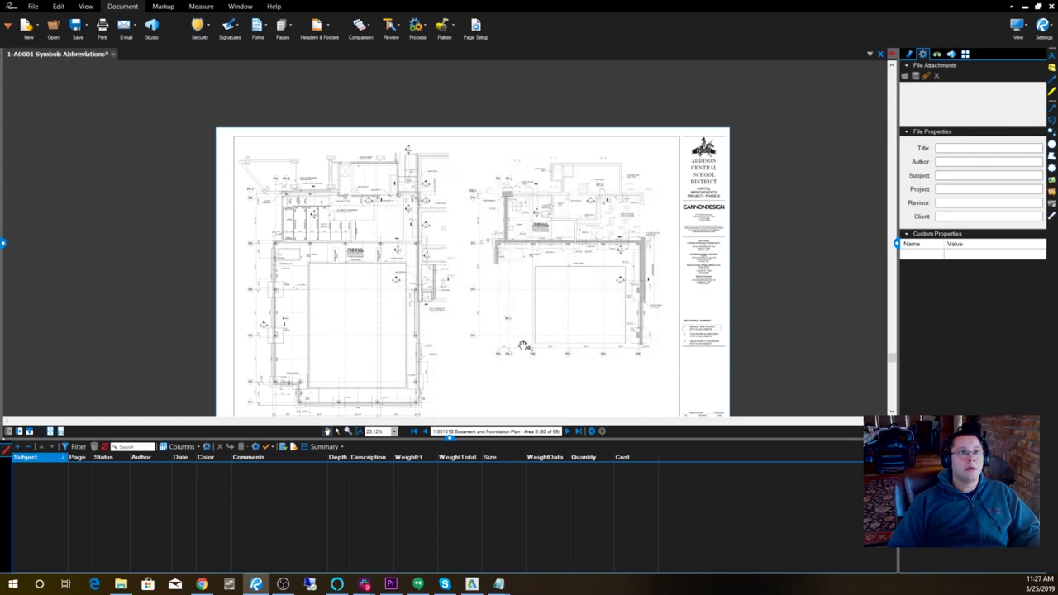
drag(526, 346, 408, 287)
scroll(437, 306, up, 8)
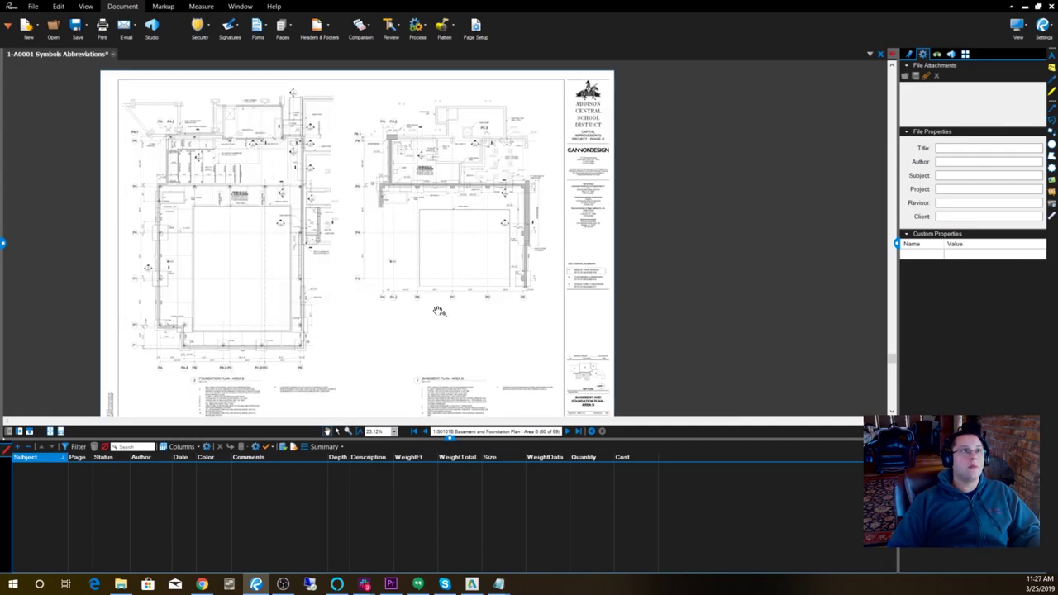
drag(396, 228, 442, 262)
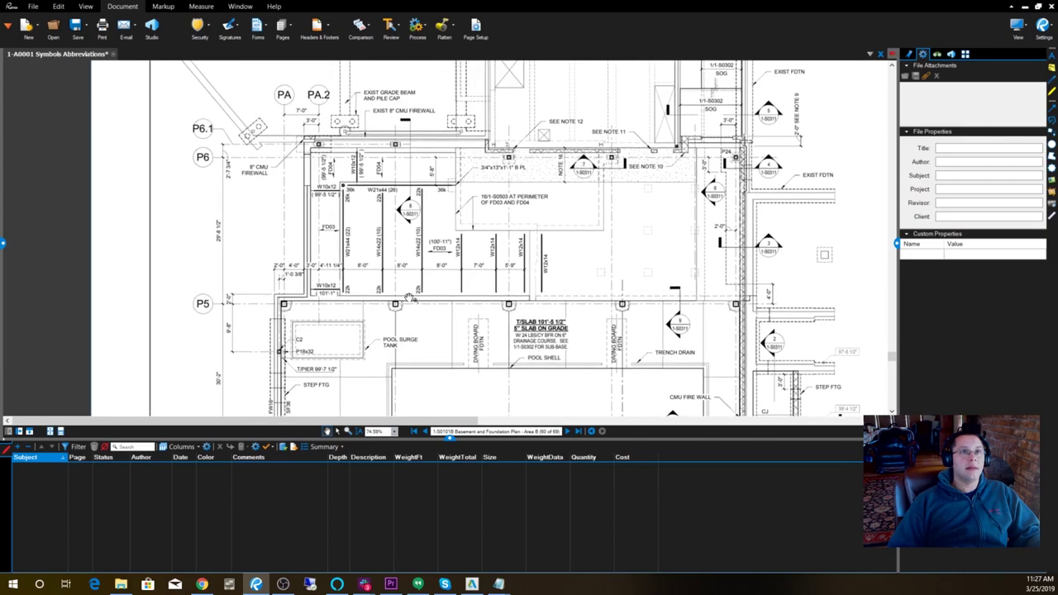
drag(633, 276, 628, 311)
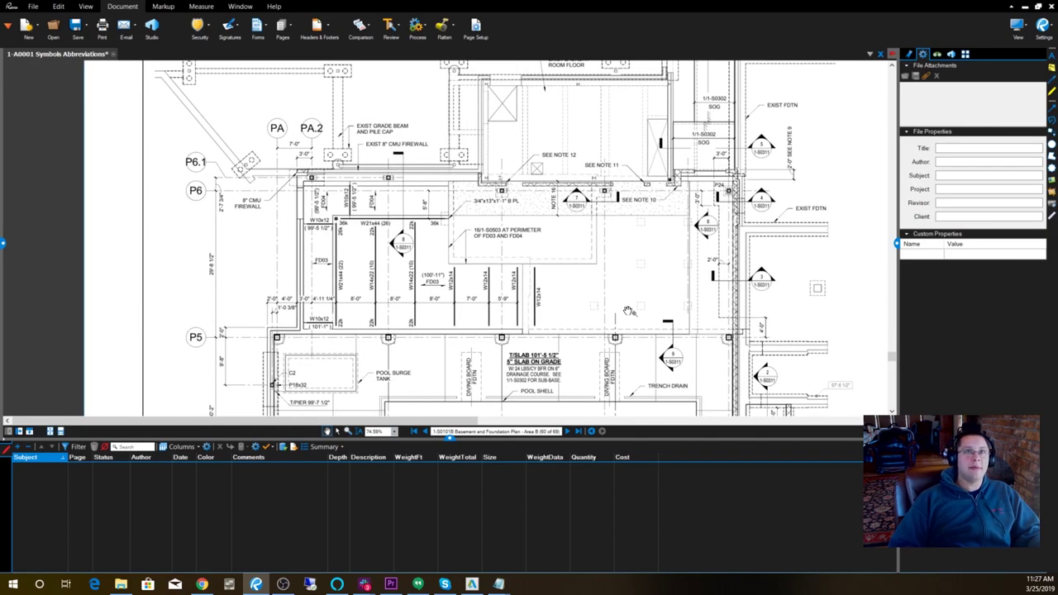
key(alt+i)
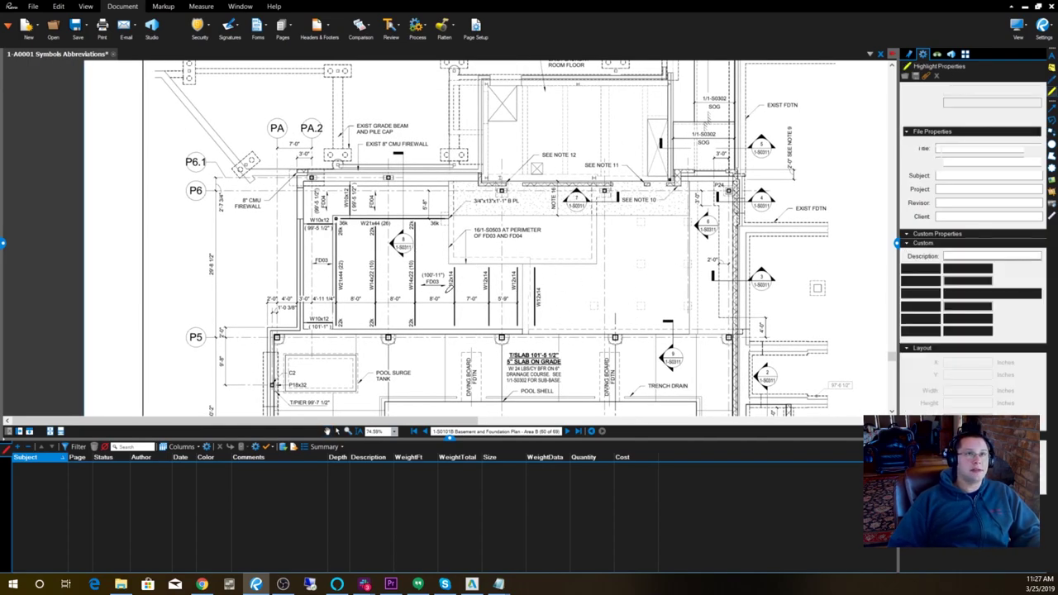
drag(355, 297, 513, 254)
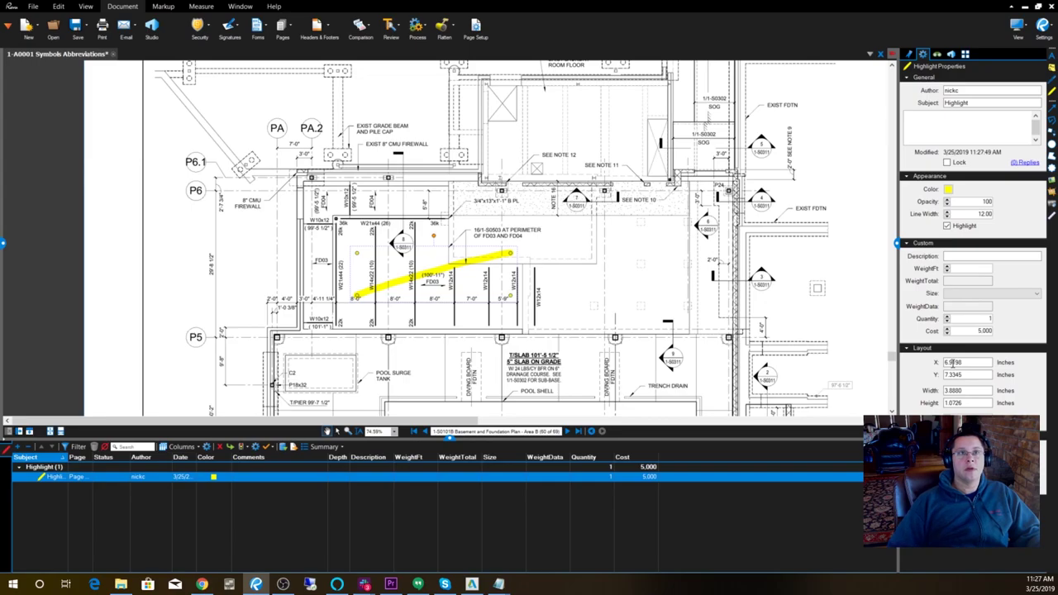
key(Escape)
Step: Highlight across the 7/1-S0311 section callout near the P5/PC.9 area
scroll(496, 265, down, 3)
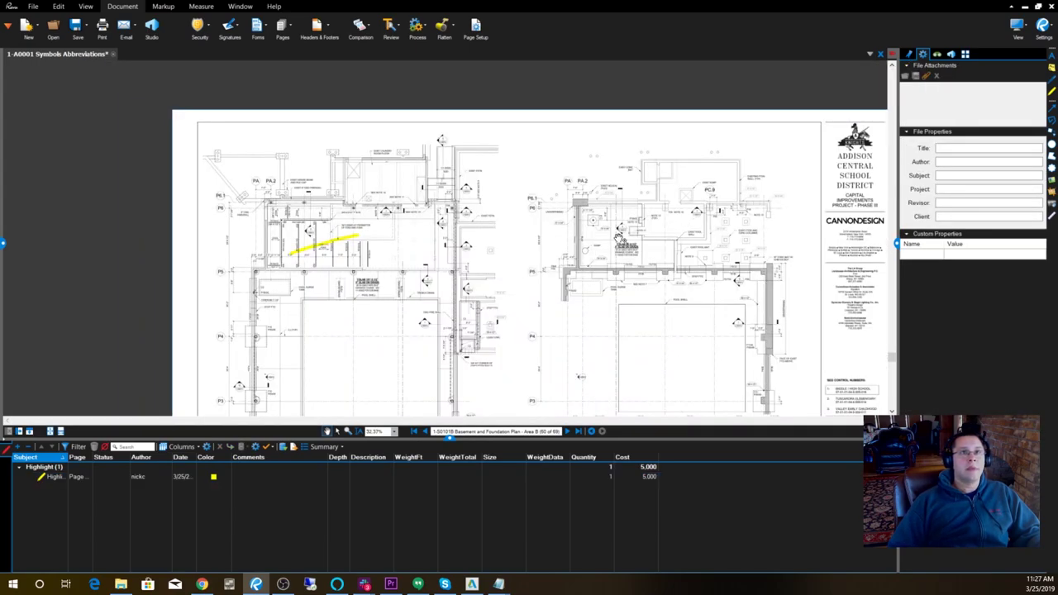
scroll(603, 245, up, 3)
drag(805, 200, 597, 166)
scroll(597, 166, up, 8)
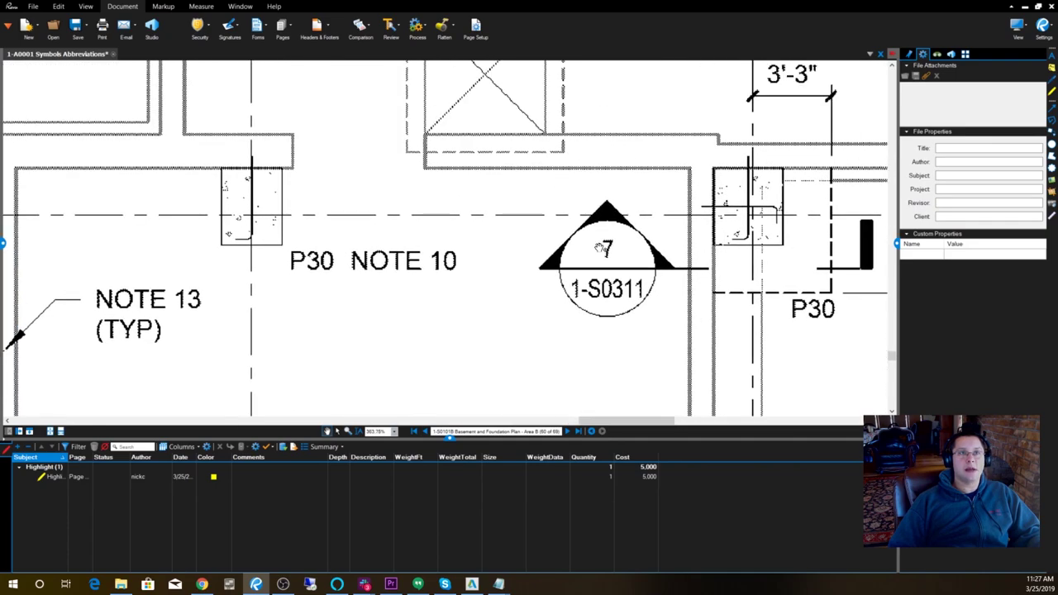
drag(685, 278, 659, 282)
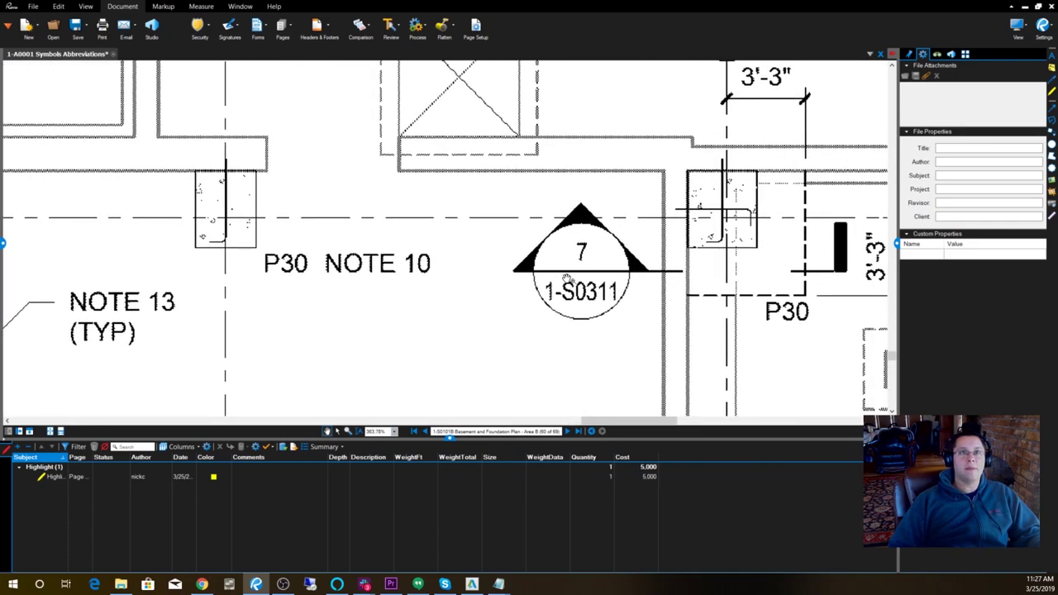
key(h)
drag(640, 210, 513, 318)
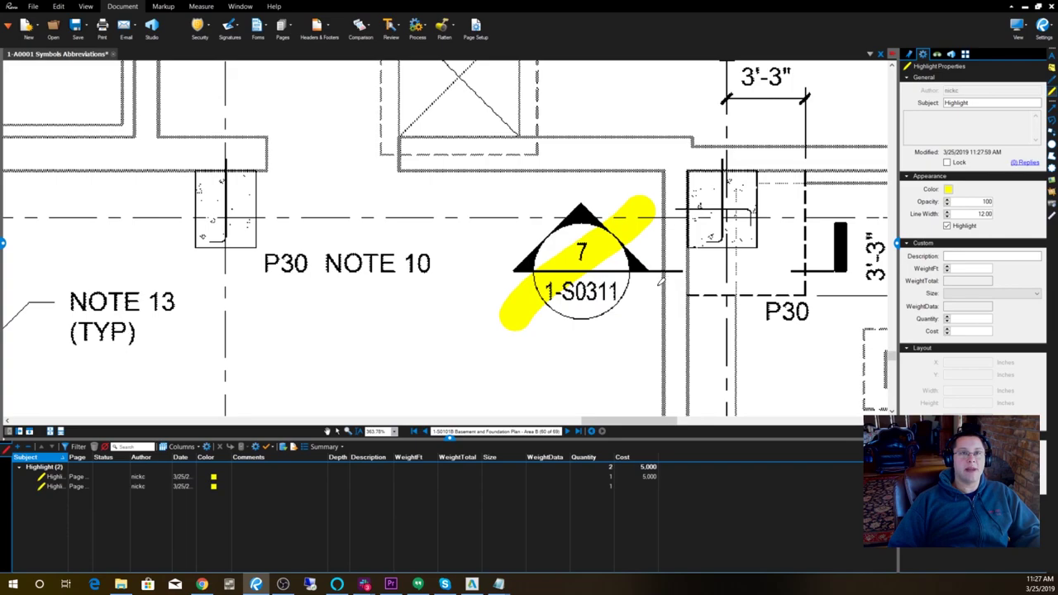
key(Escape)
scroll(595, 248, down, 5)
Step: On sheet 1-S0102B, highlight the roof framing plan and give it a Cost of 10,000
scroll(489, 238, down, 10)
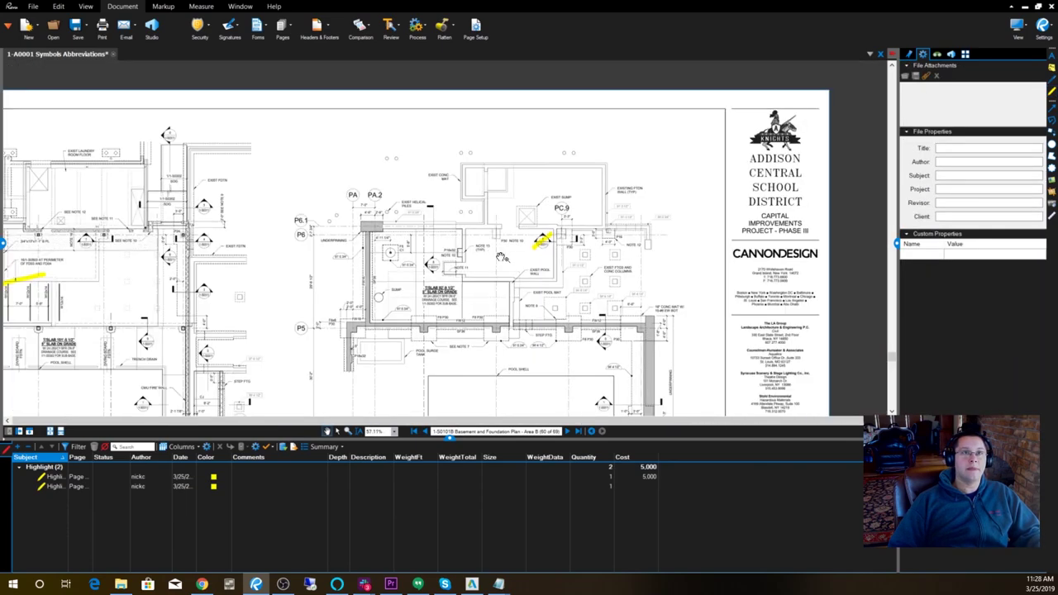
key(Right)
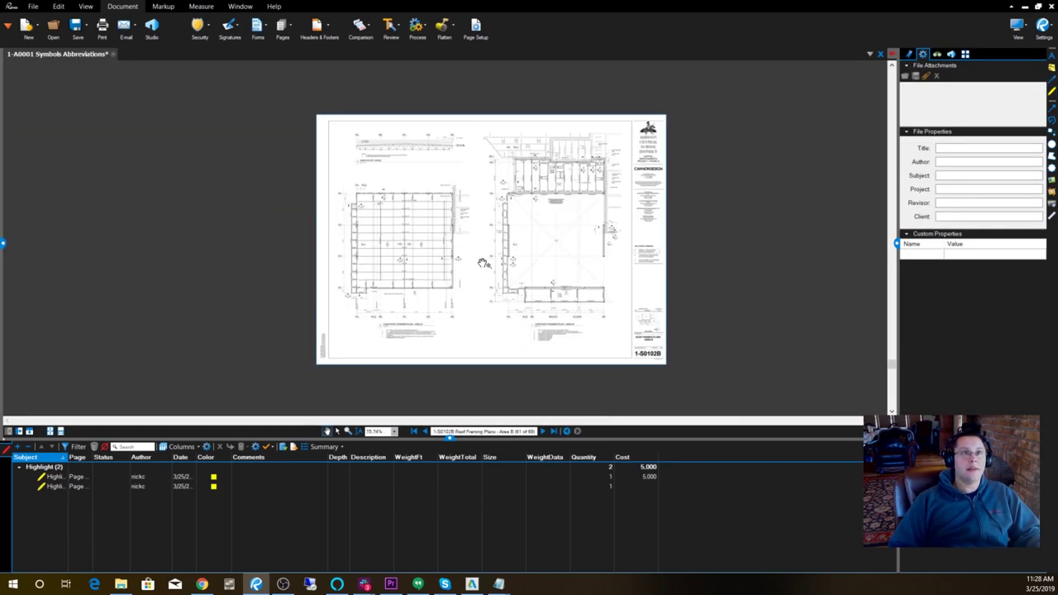
scroll(491, 244, up, 5)
key(h)
drag(492, 247, 419, 317)
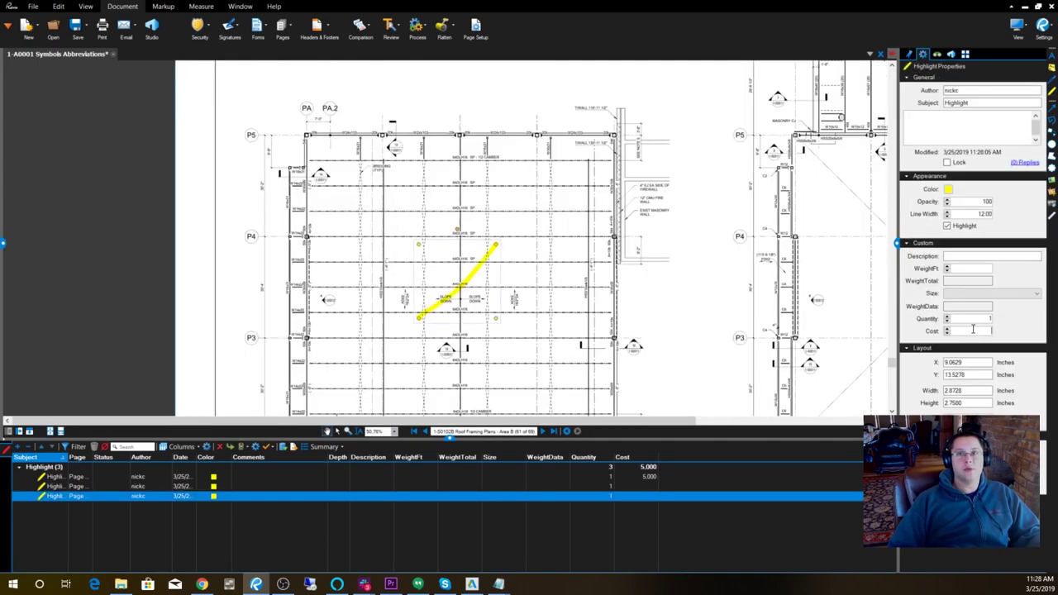
text(10,000)
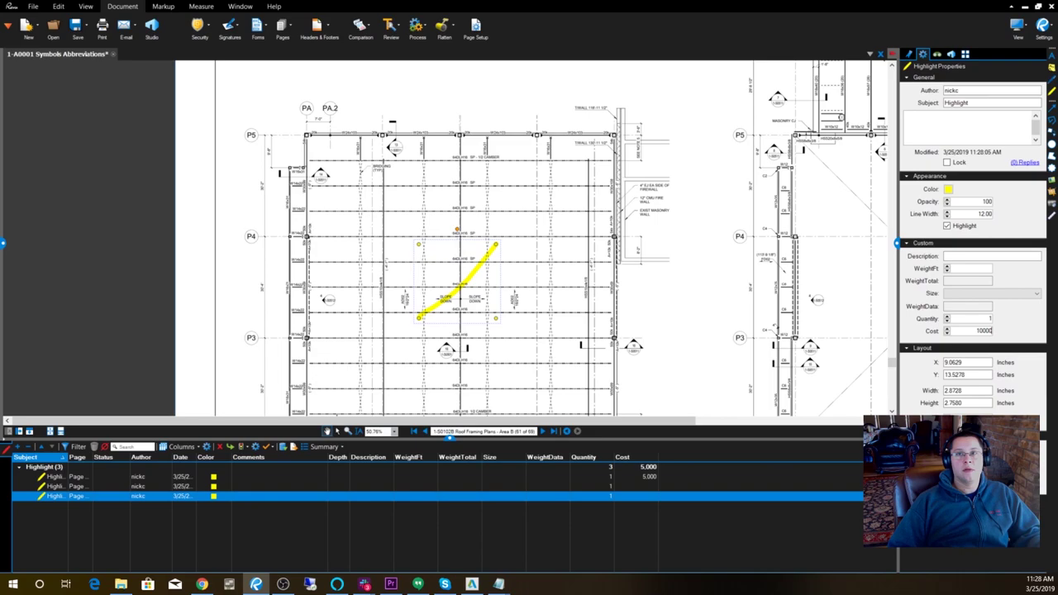
key(Return)
Step: Give the third highlight a Cost of 7,000
scroll(566, 321, down, 3)
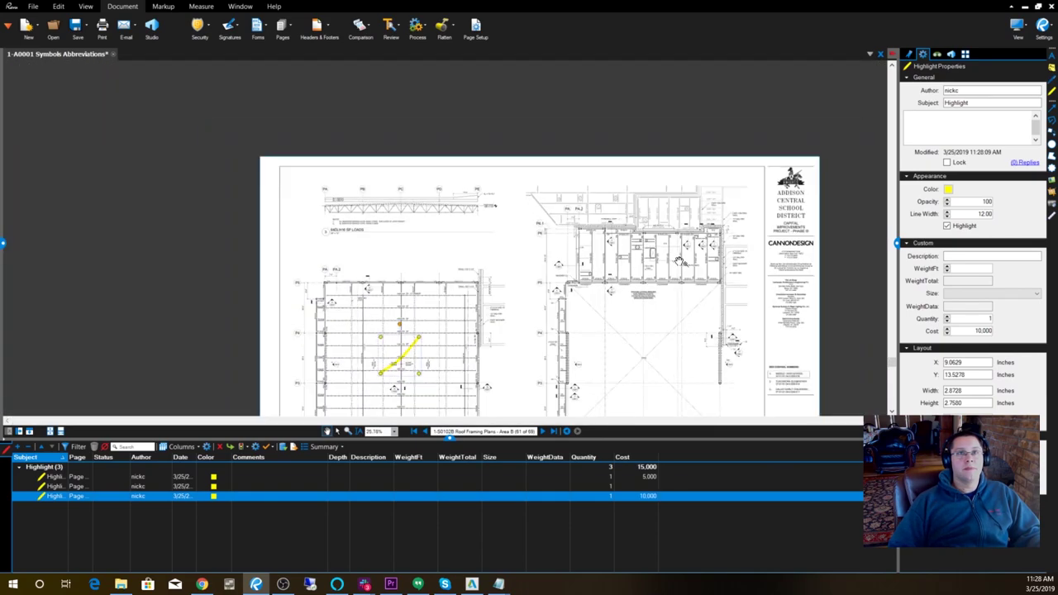
scroll(710, 231, up, 5)
click(584, 281)
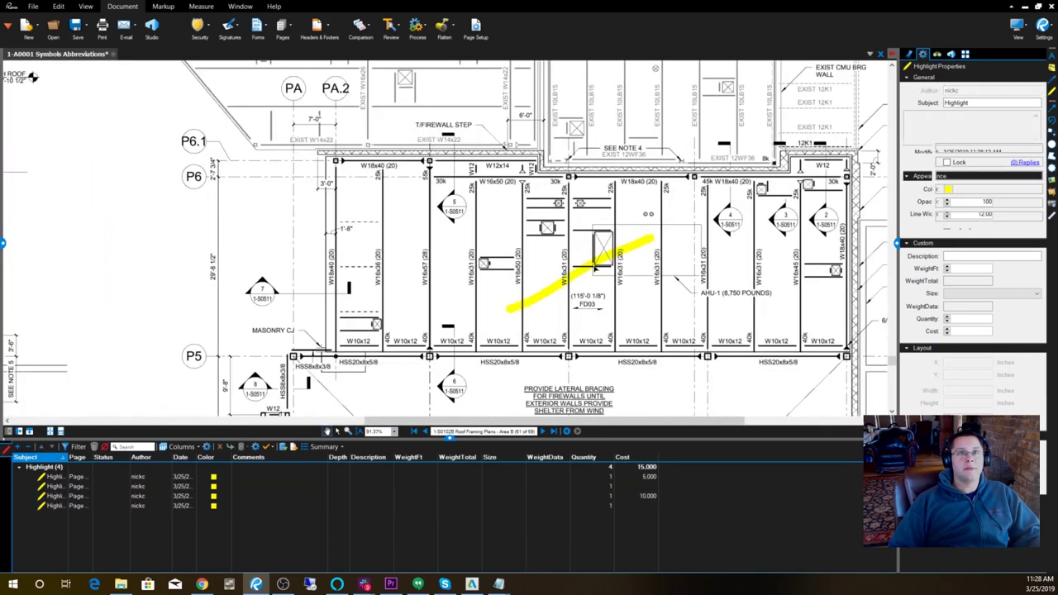
text(70)
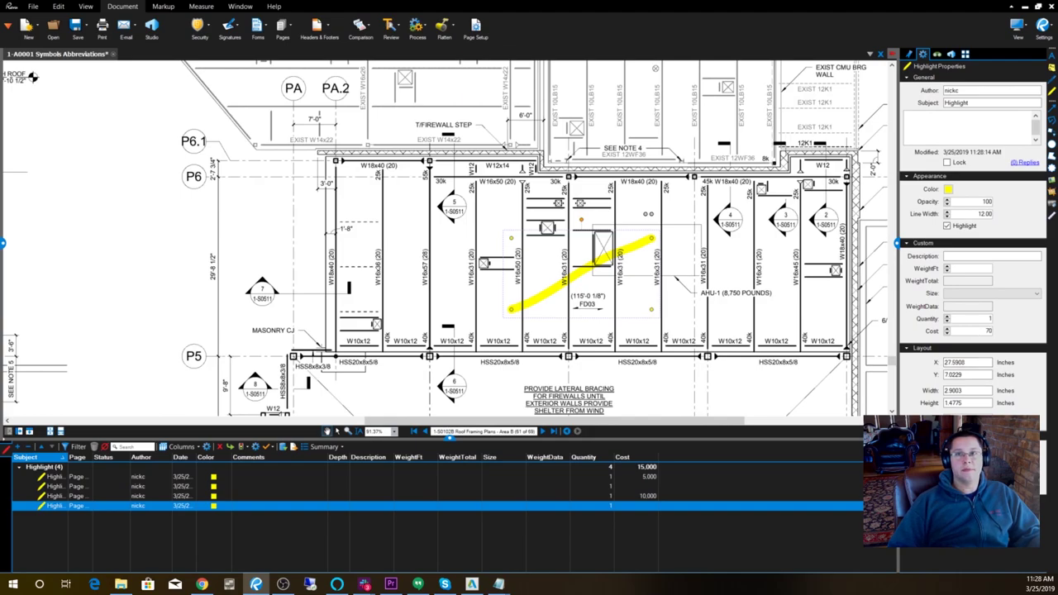
text(00)
key(Return)
click(773, 355)
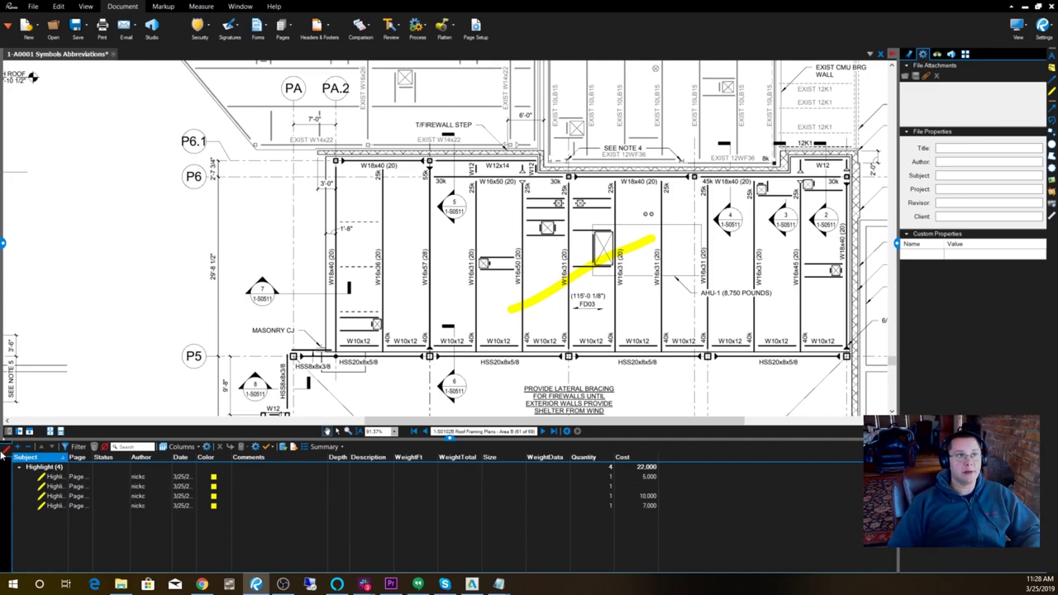
Step: Change the second highlight's Cost to 3,000 and expand the Highlight group in the Markups List
click(631, 487)
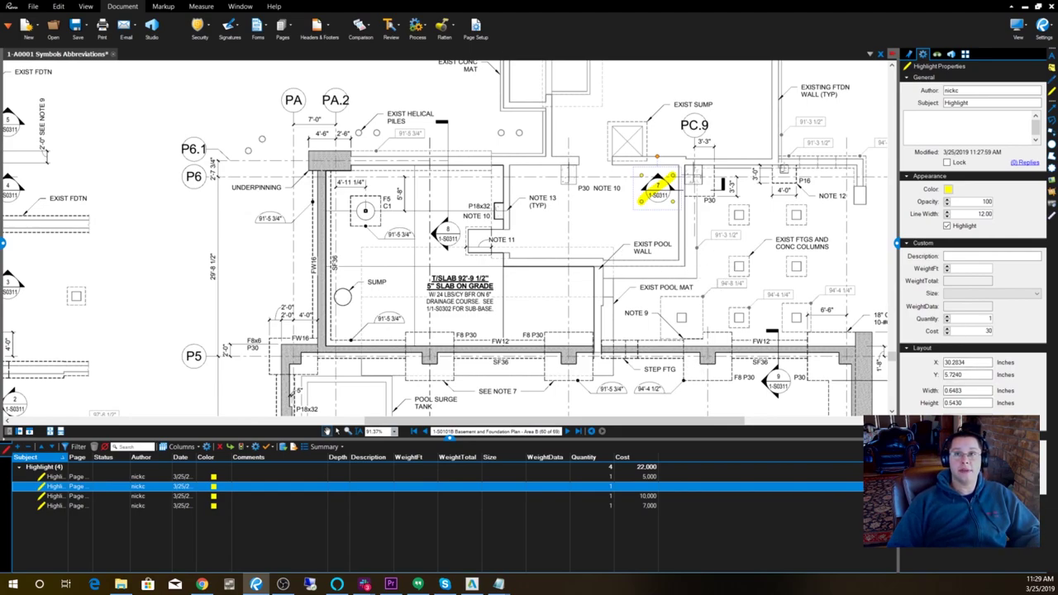
text(00)
key(Return)
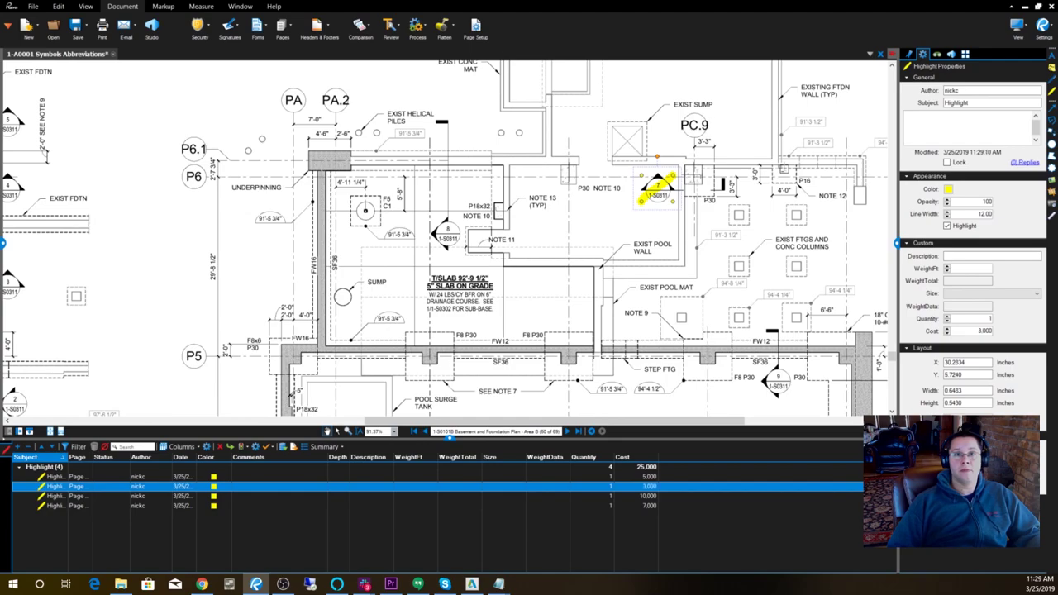
click(647, 506)
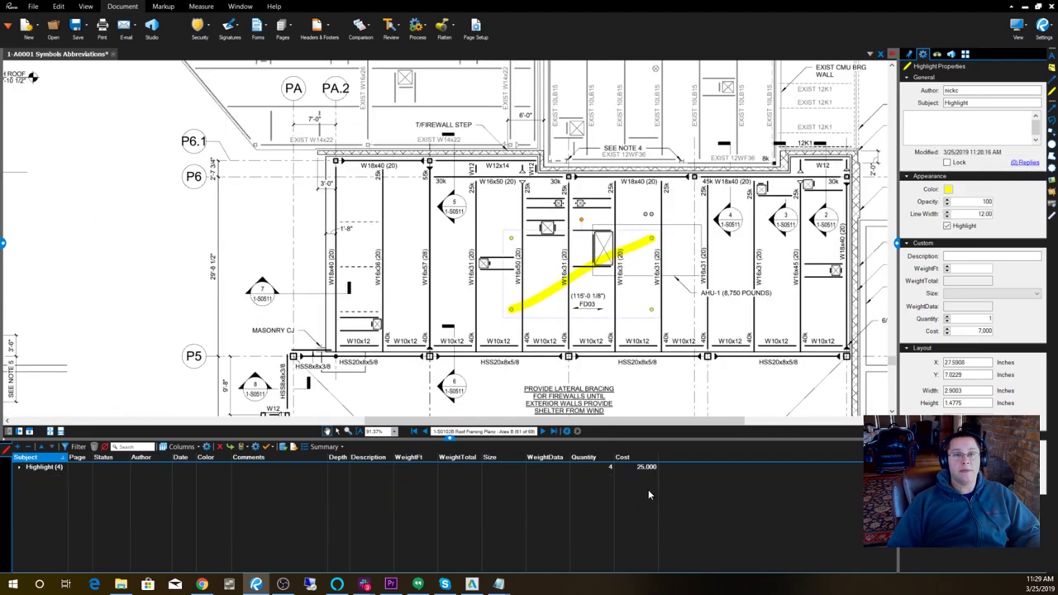
click(19, 467)
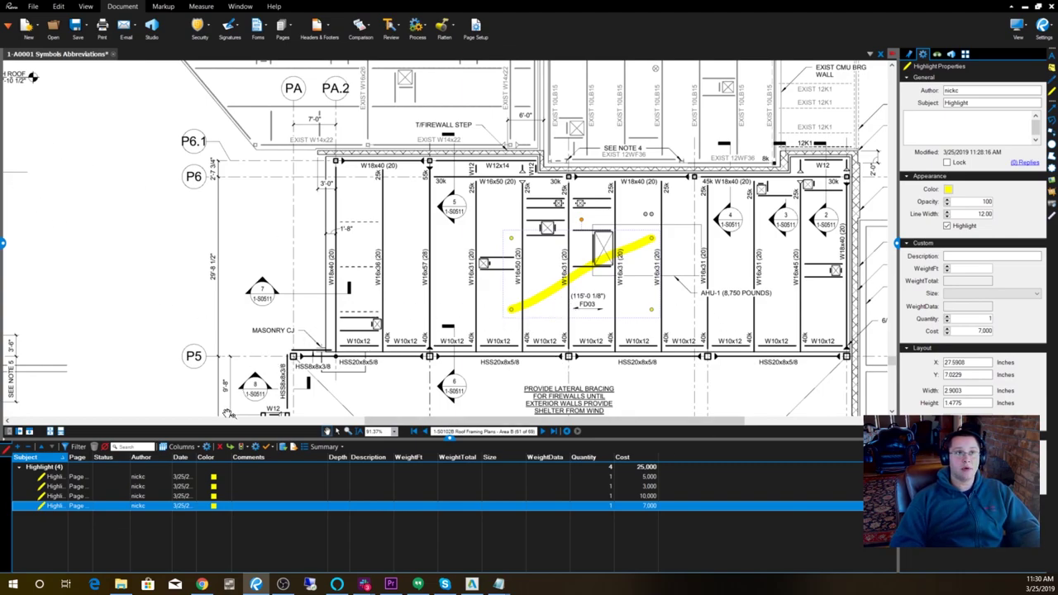
Step: Show the Summary export options: CSV, XML, PDF and Print Summary
click(334, 447)
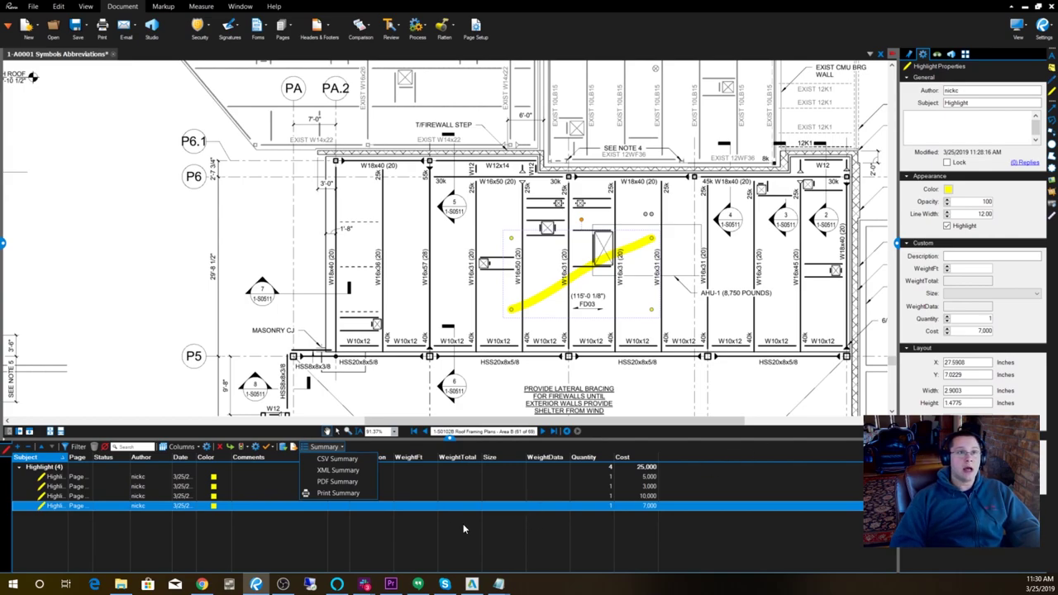
Step: Close the Summary menu and select the first highlight, the 5,000-cost stair stroke
click(435, 496)
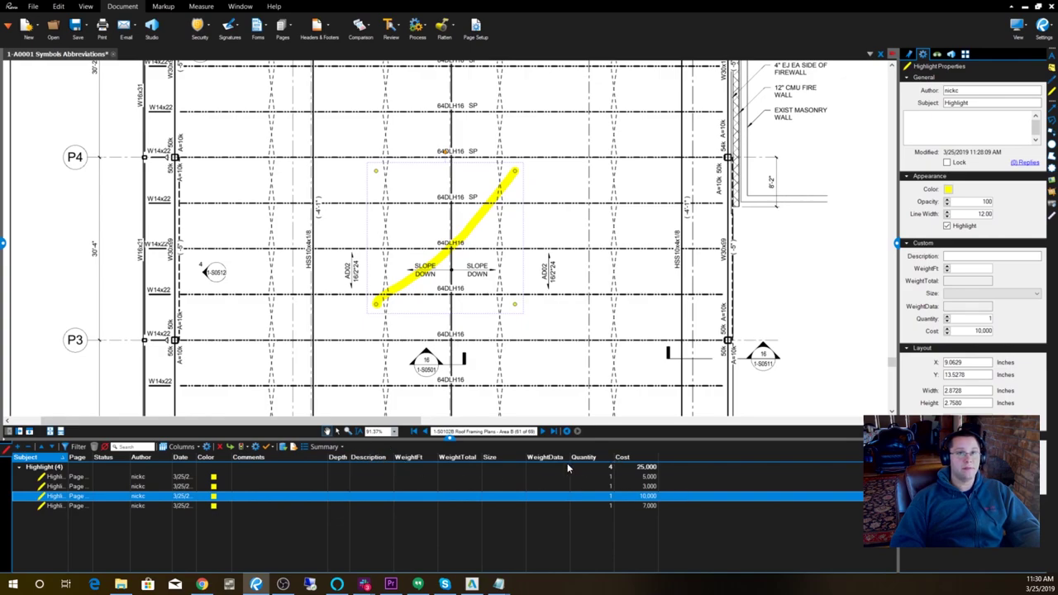
key(Left)
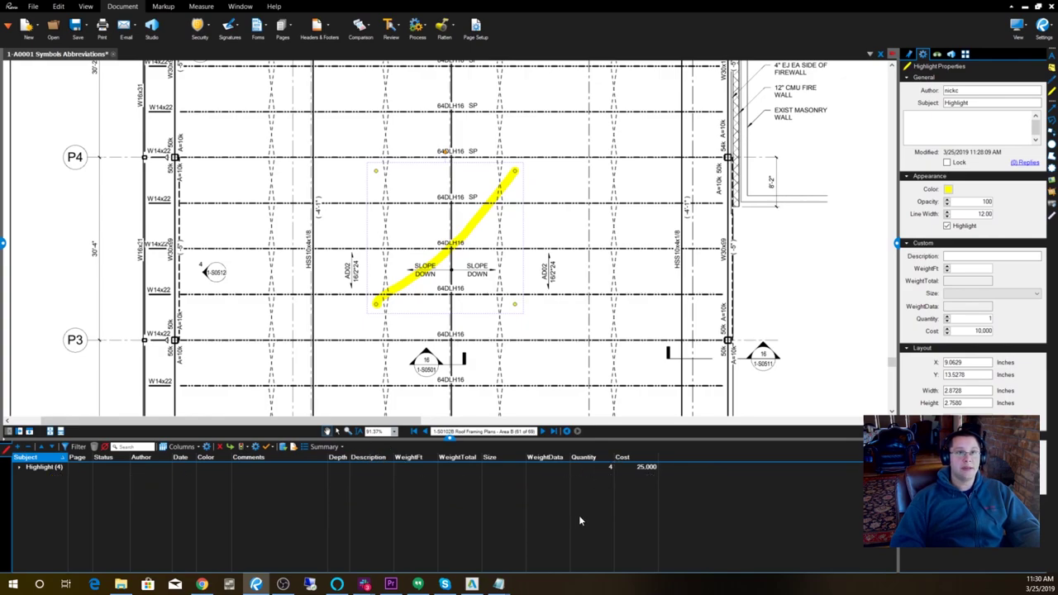
click(19, 467)
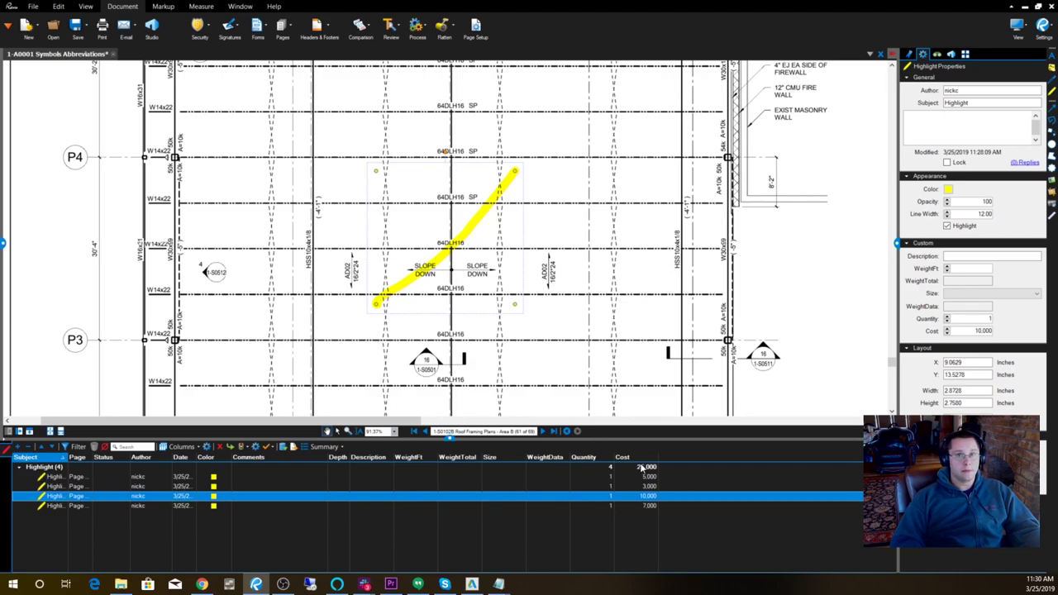
double_click(642, 468)
double_click(641, 468)
click(607, 477)
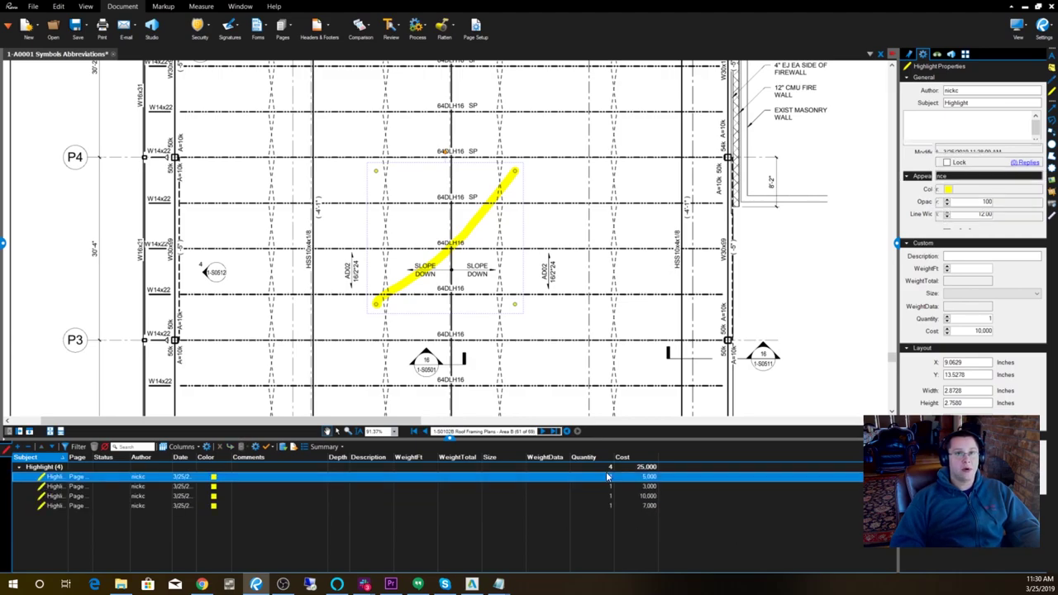
Step: Enter 'Stair 4' as the first highlight's Description
click(969, 256)
text(Stair)
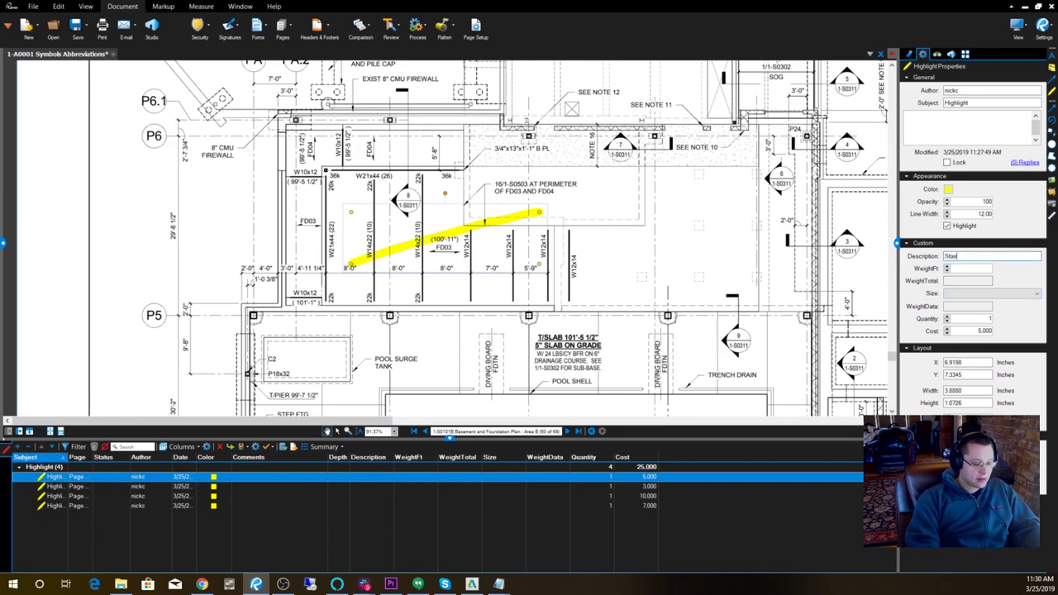
text( 4)
click(982, 270)
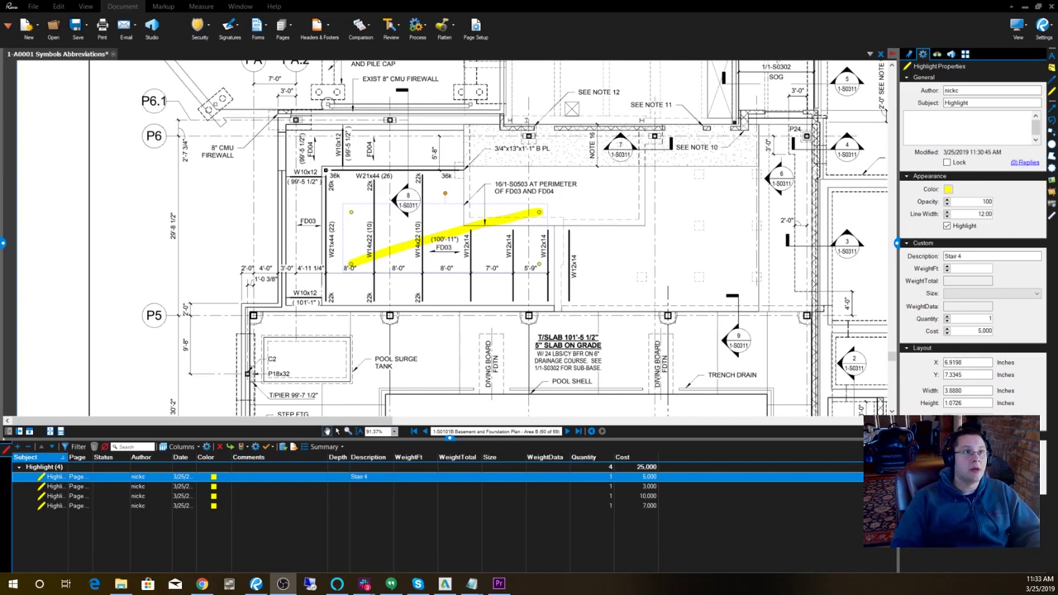
Step: Show the Tool Chest in the left side panel and zoom in on the stair framing
click(4, 243)
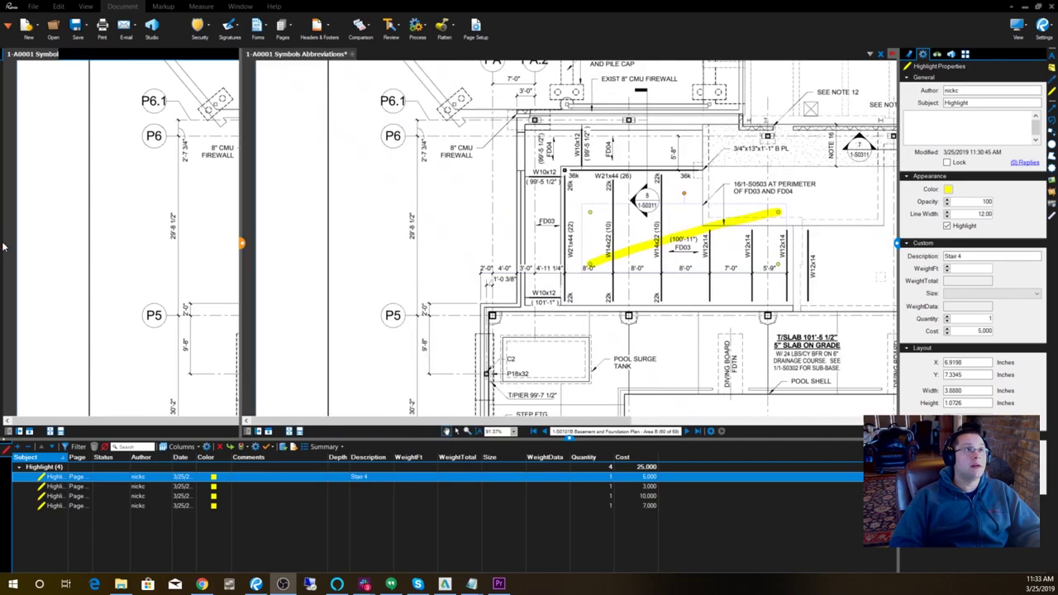
right_click(74, 56)
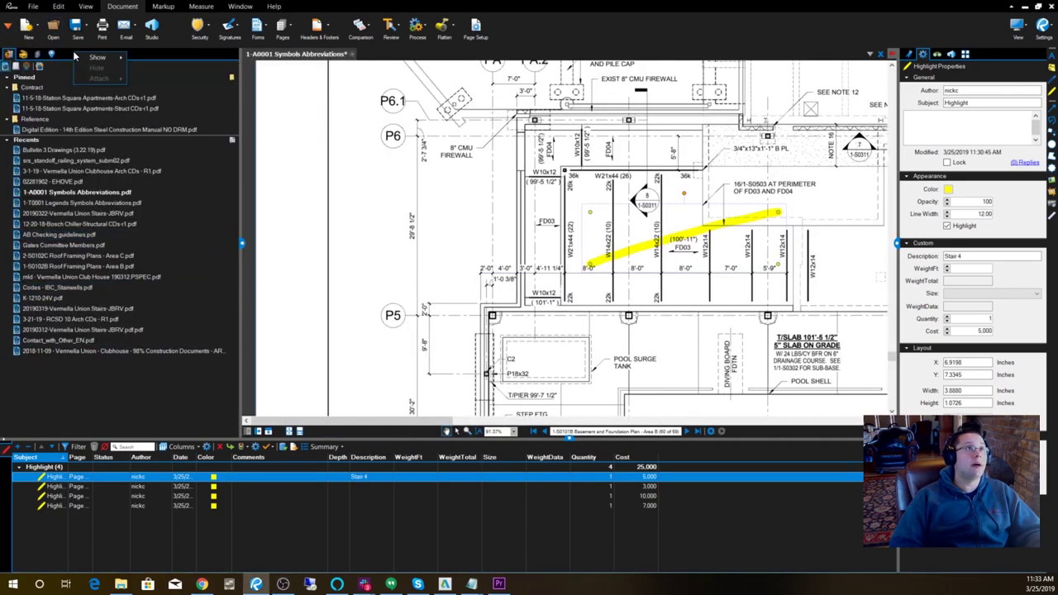
mouse_move(110, 61)
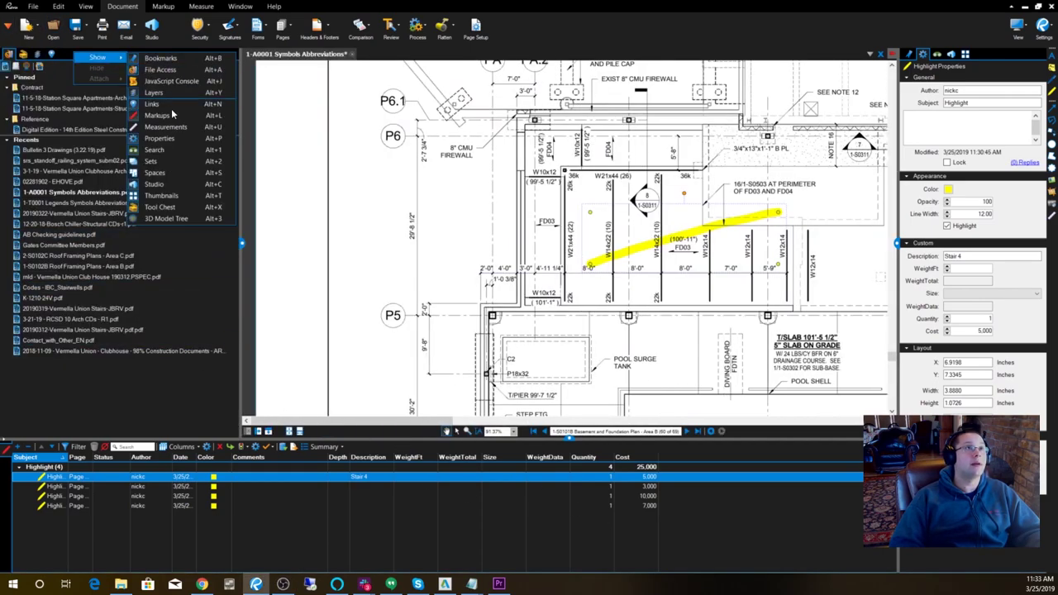
click(161, 207)
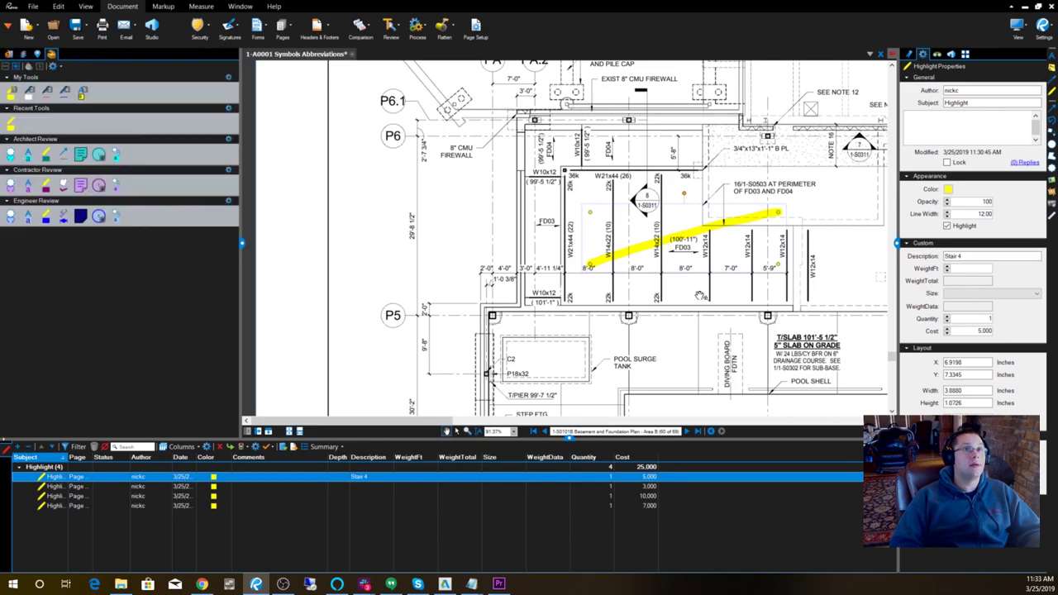
drag(646, 322, 357, 315)
Step: Highlight the W12x14 beam end, with Description 'Bearing Plate' and Cost 5
scroll(669, 248, up, 4)
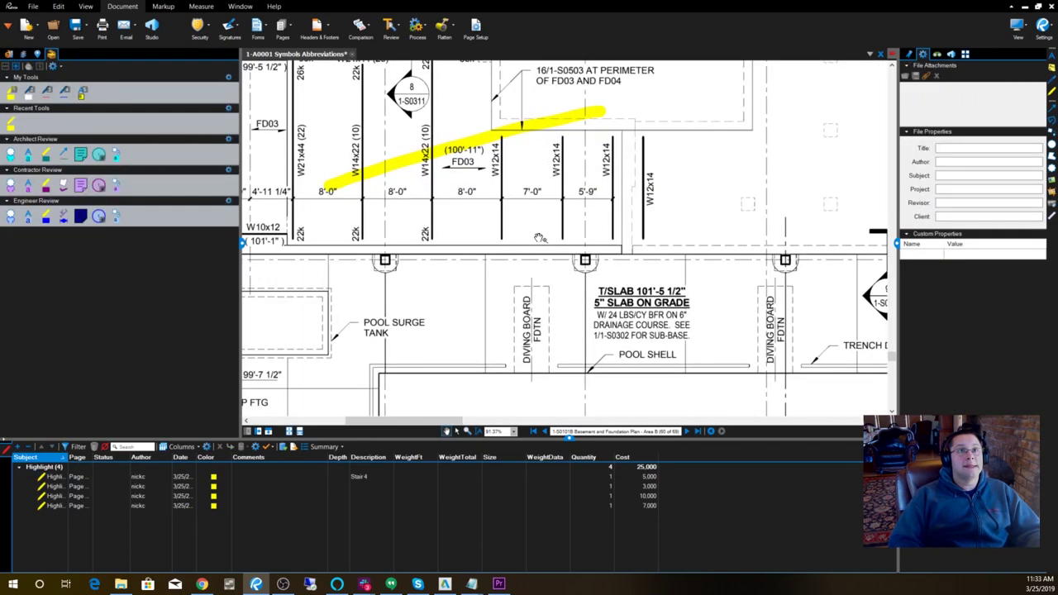
mouse_move(670, 248)
mouse_down()
mouse_move(671, 263)
mouse_move(676, 224)
mouse_up()
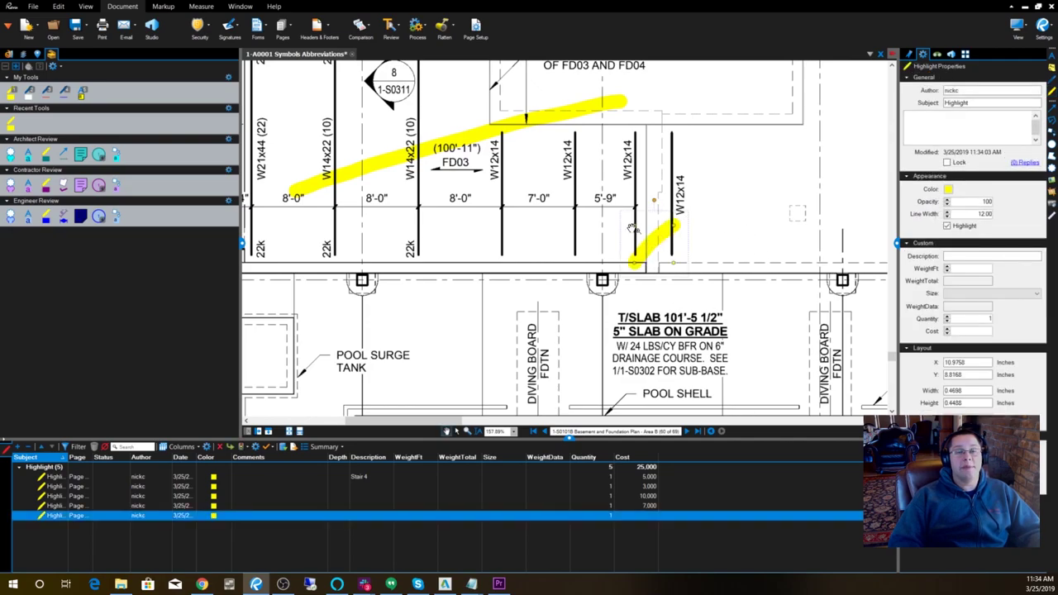
click(988, 257)
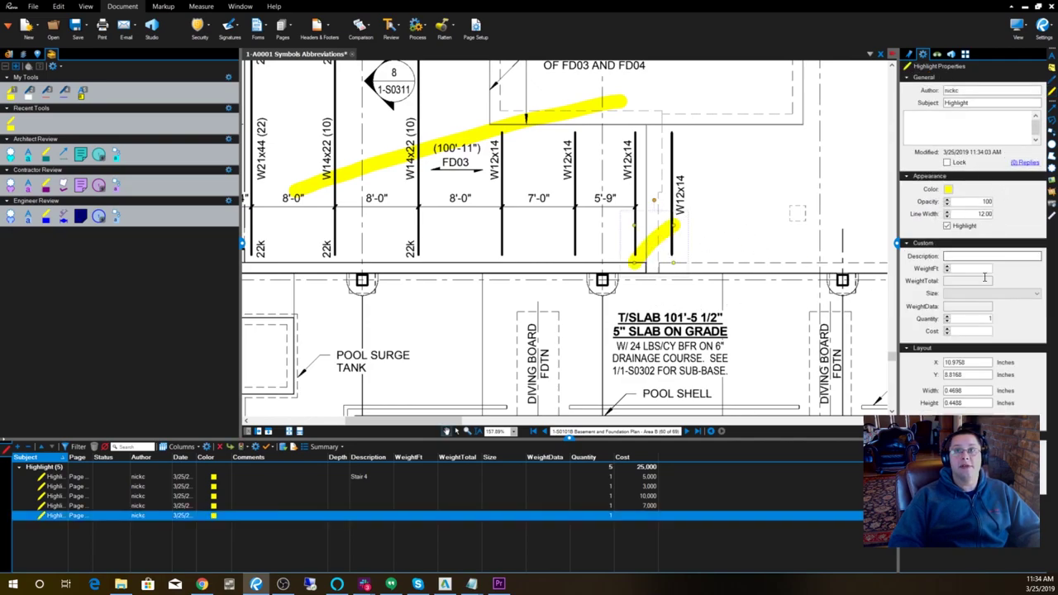
click(976, 258)
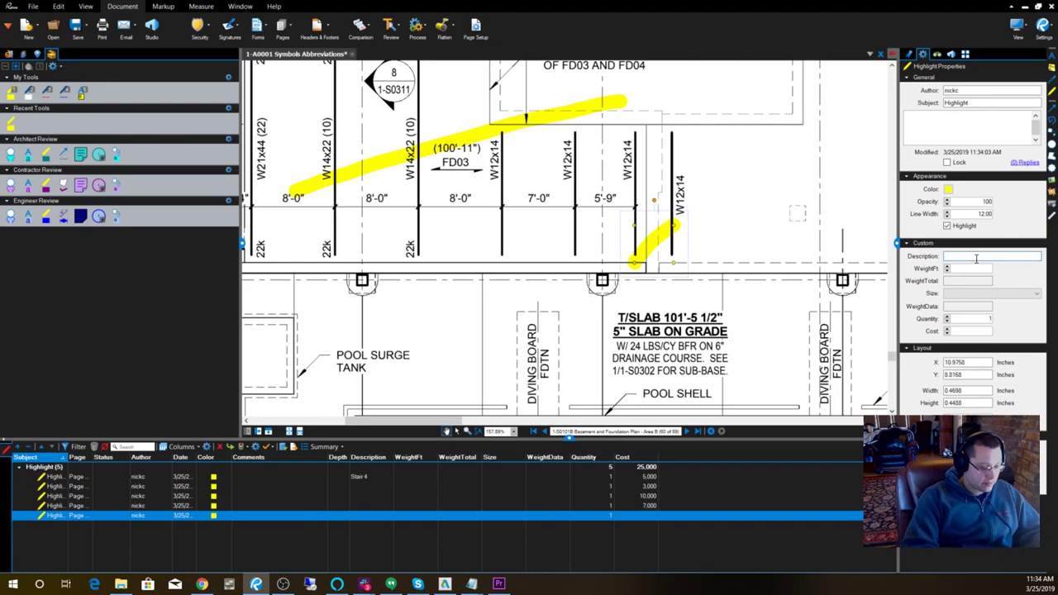
text(Bearing Plate)
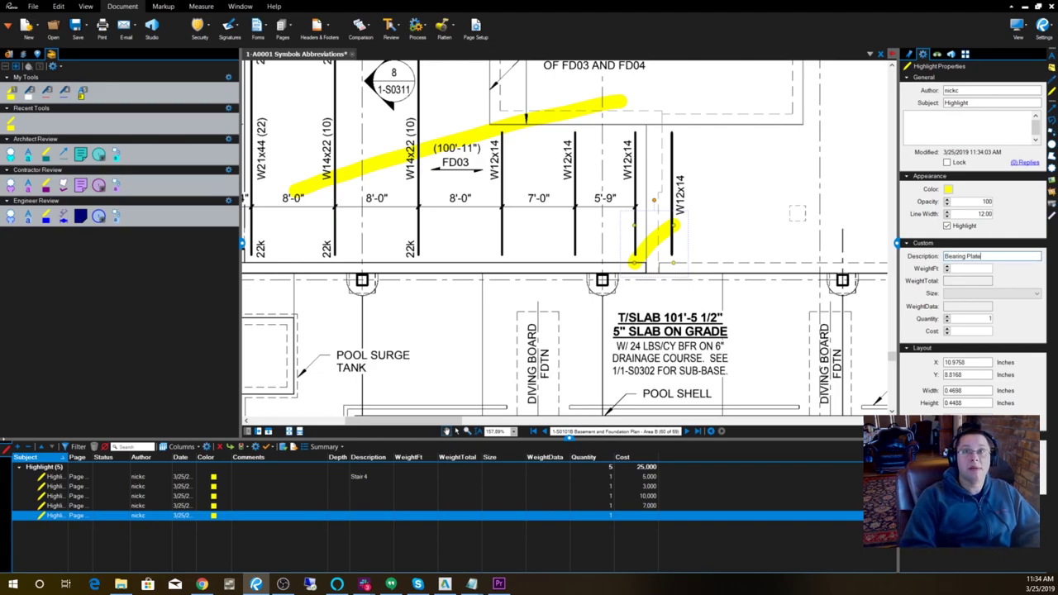
key(Return)
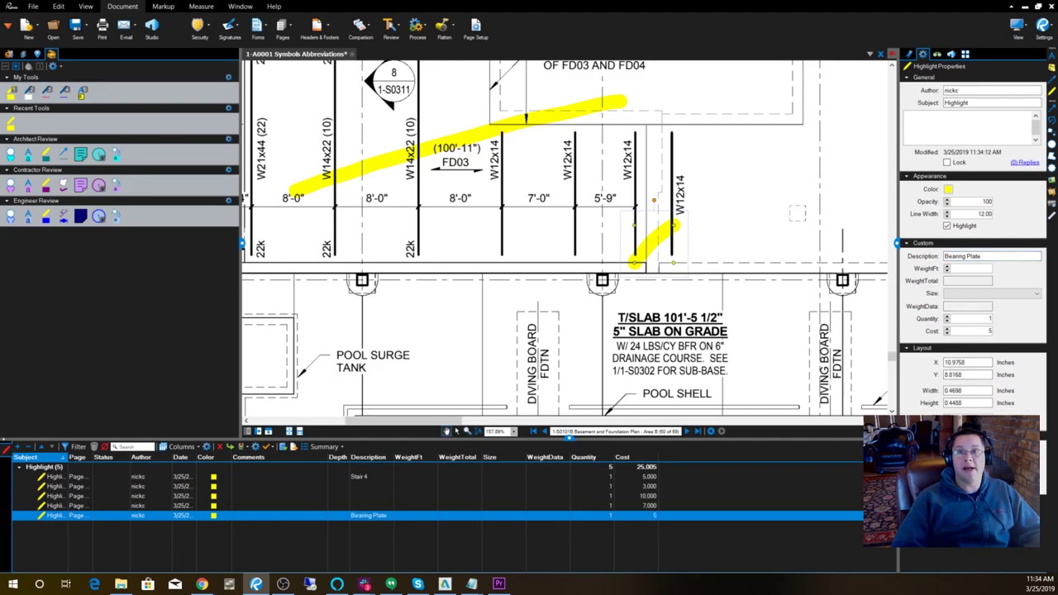
click(686, 305)
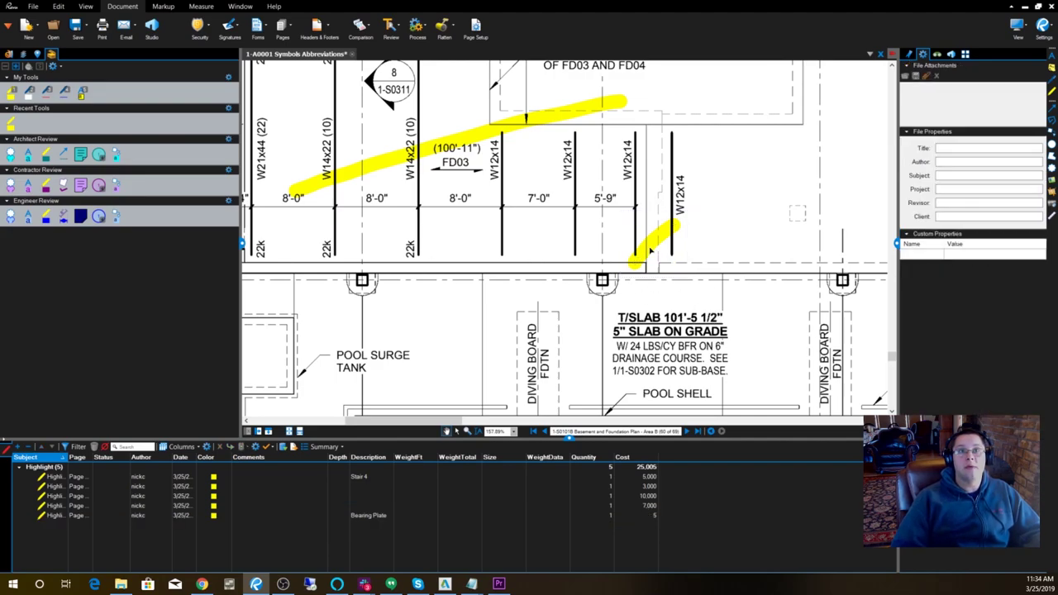
Step: Add the Bearing Plate highlight (quantity 1, Cost 5) to My Tools as a Highlight tool
click(650, 249)
right_click(651, 250)
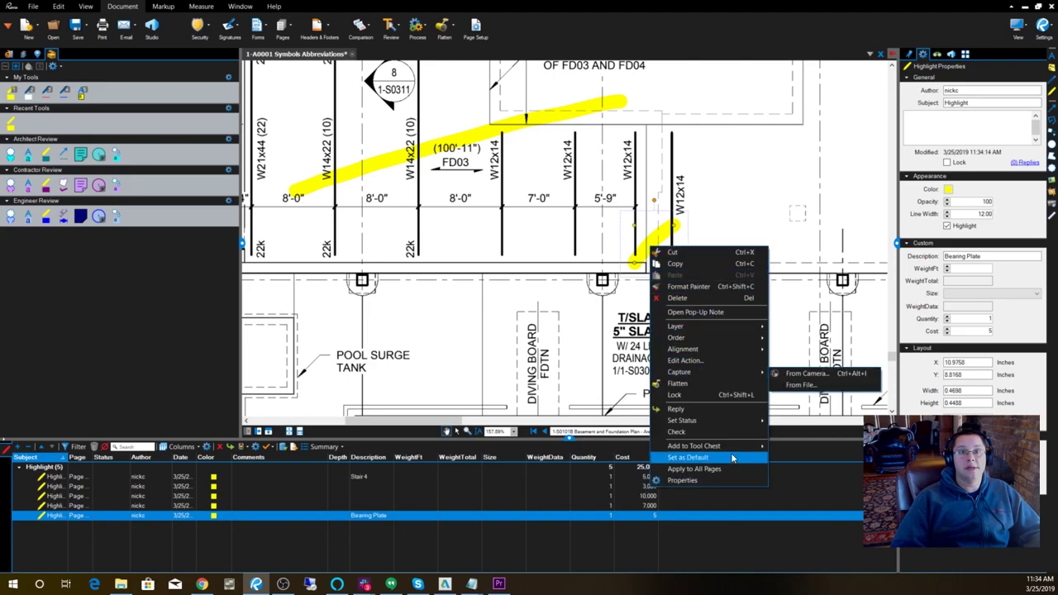
mouse_move(752, 451)
click(795, 447)
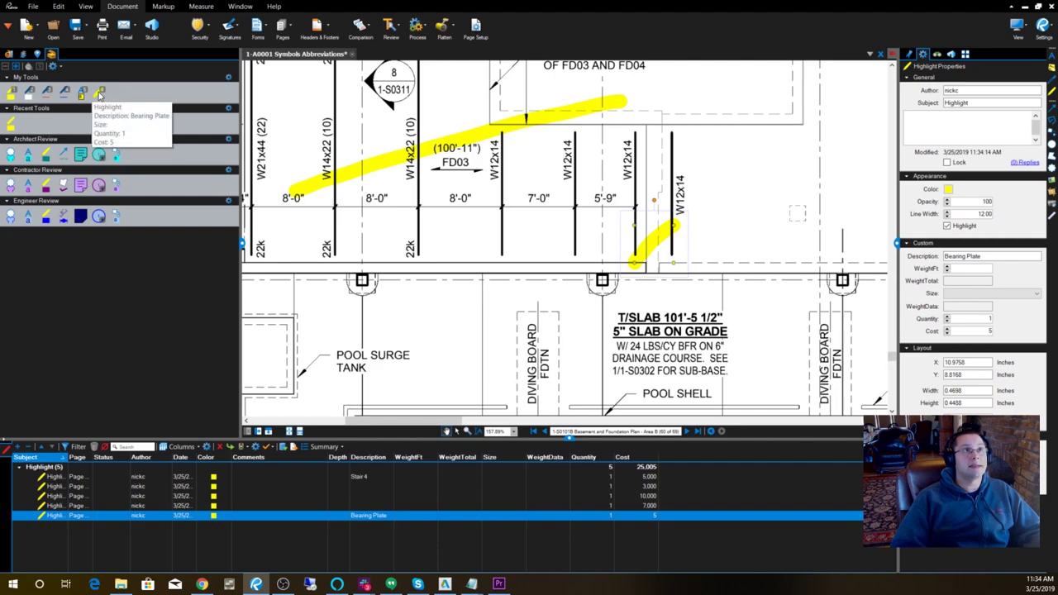
click(533, 236)
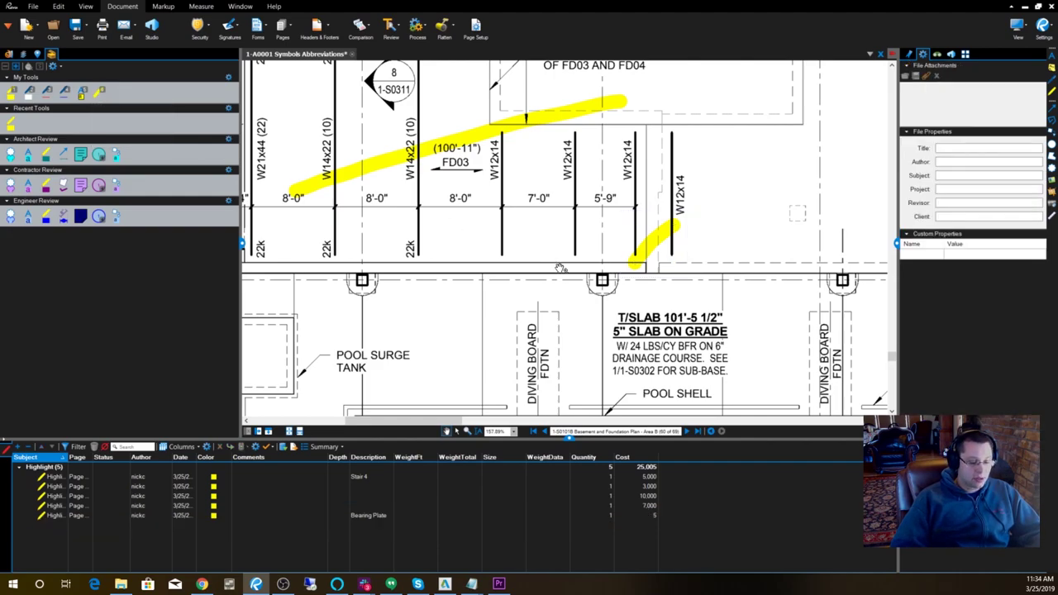
Step: Highlight two more beam ends with the saved Bearing Plate tool, Cost 5 each, totalling 25,015
click(99, 94)
drag(631, 215, 582, 260)
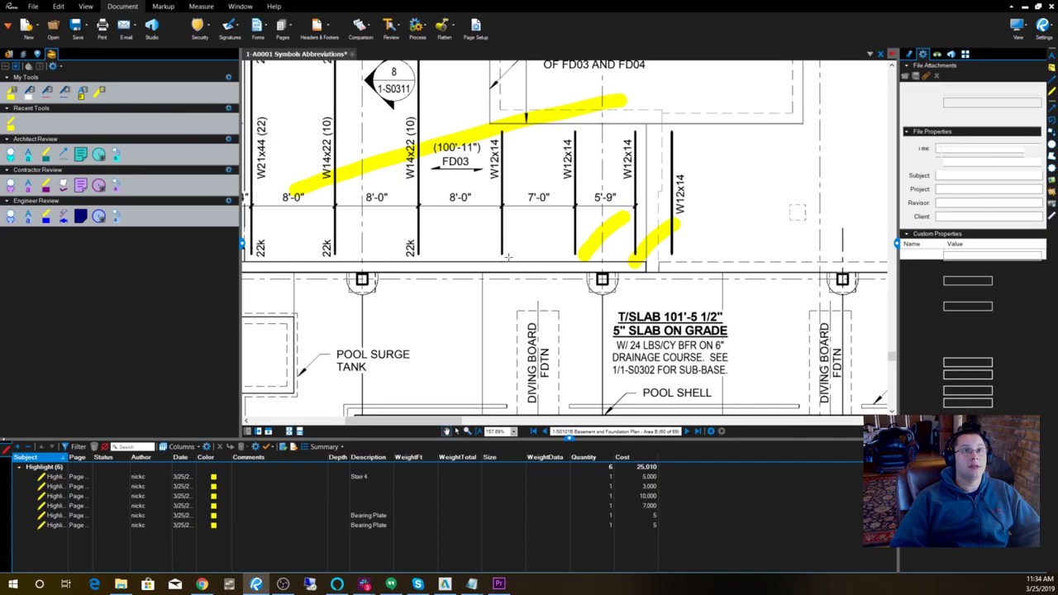
drag(544, 220, 500, 258)
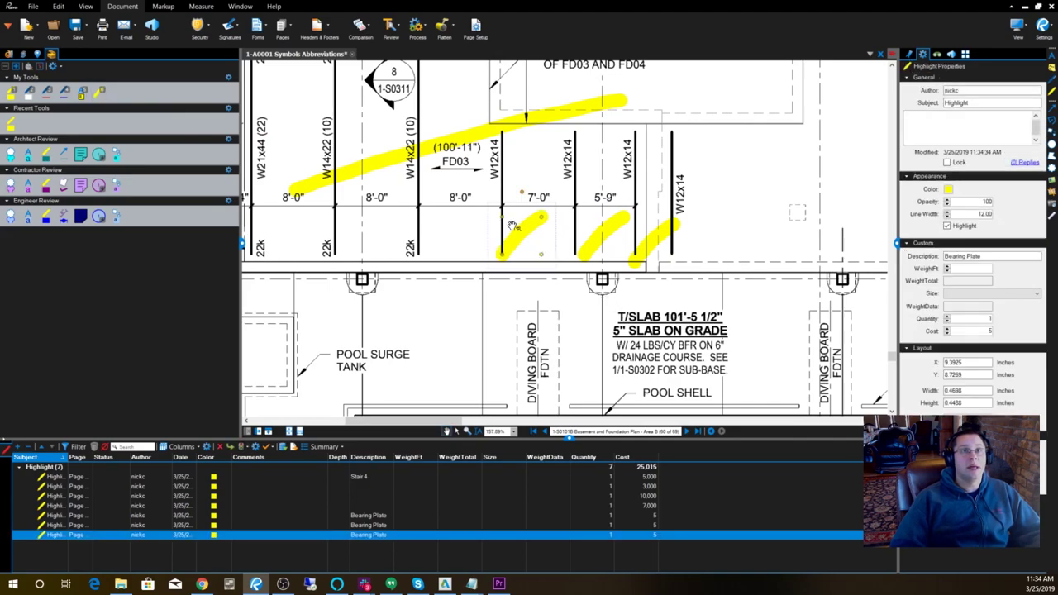
drag(430, 278, 570, 287)
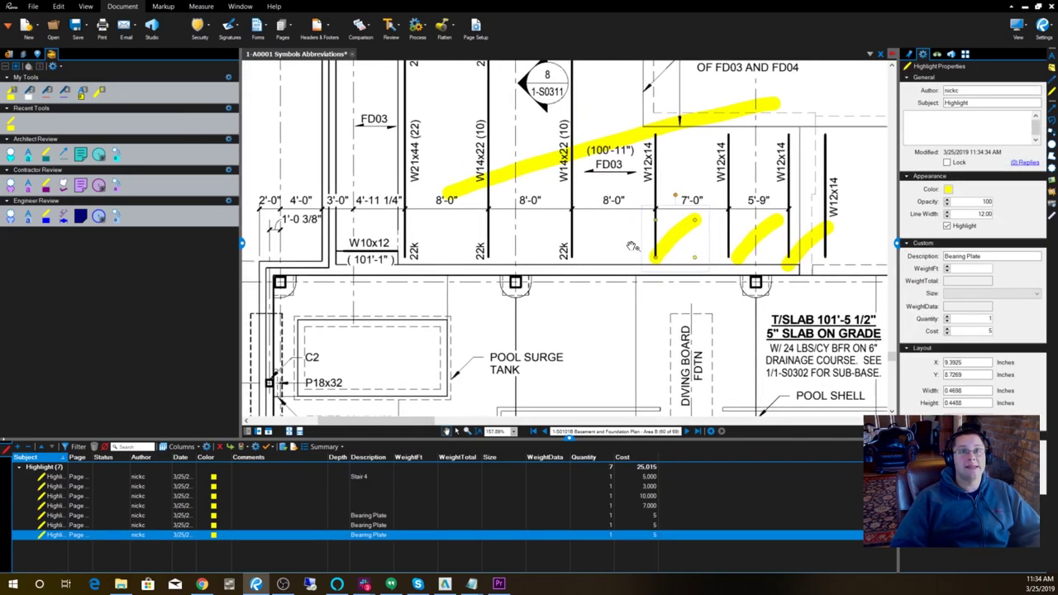